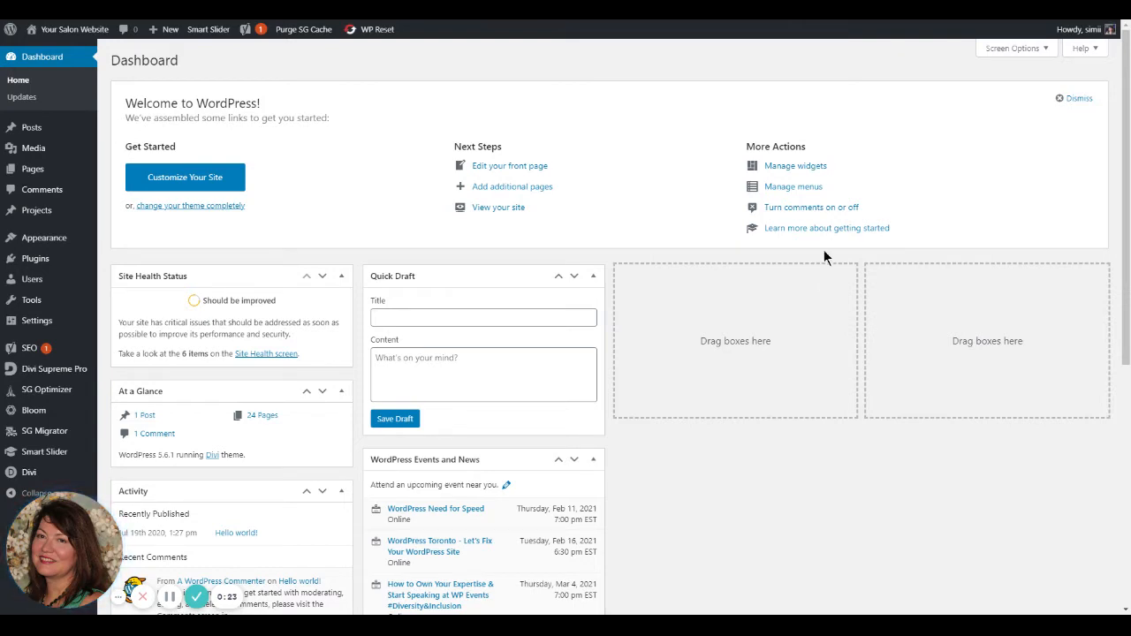
Step: Create a new blog post and title it "WordPress Starts Here"
mouse_move(31, 134)
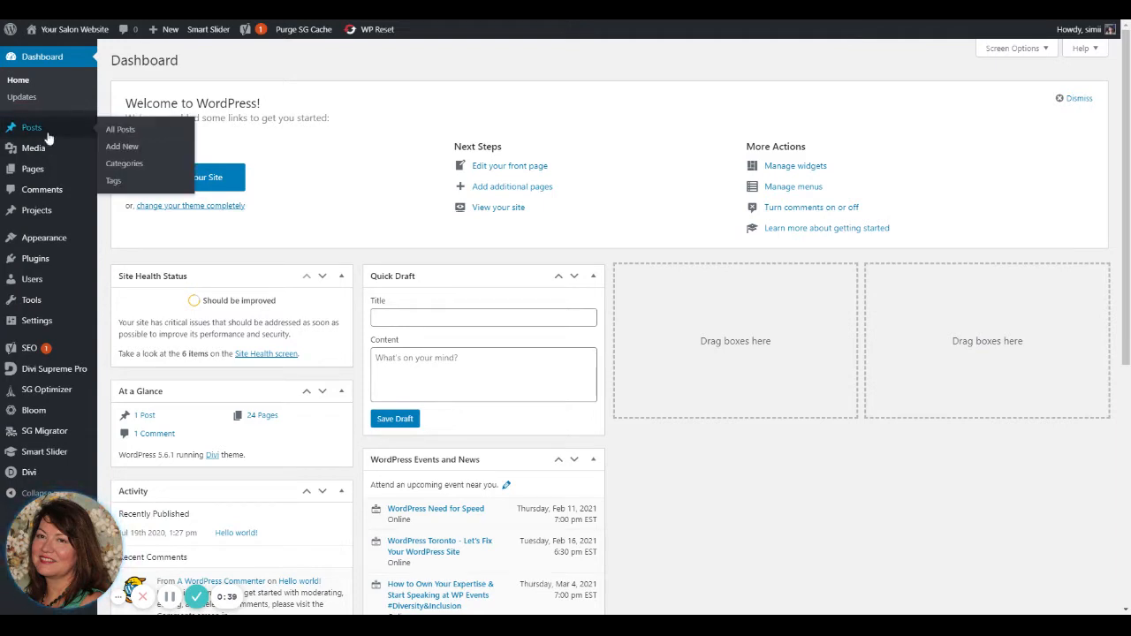
click(124, 147)
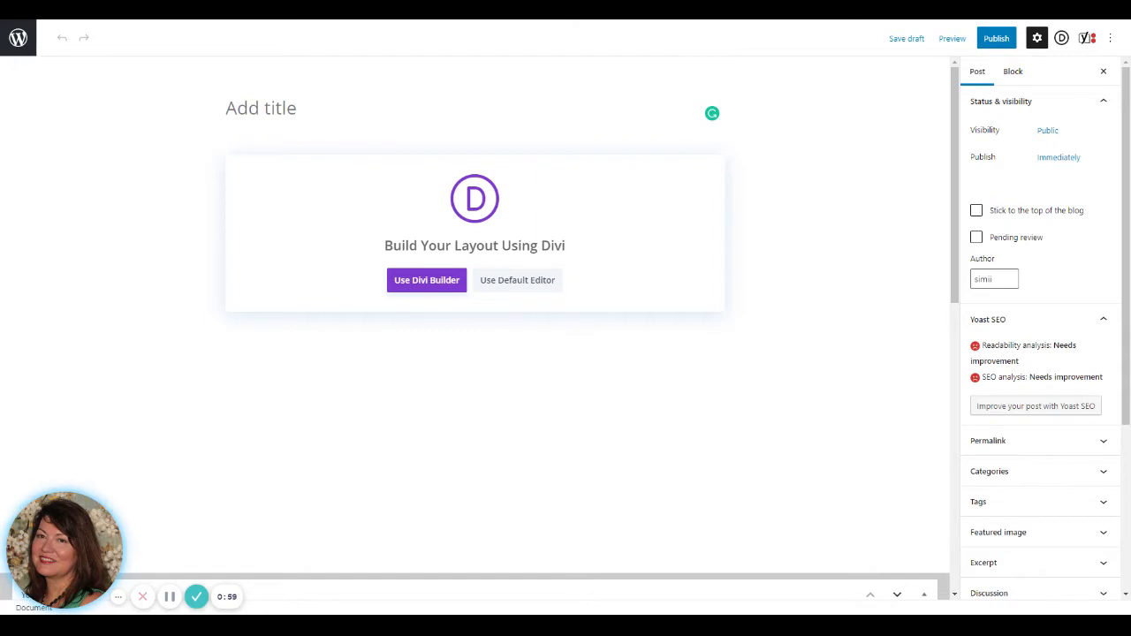
click(232, 109)
text(WordPress Starts Here)
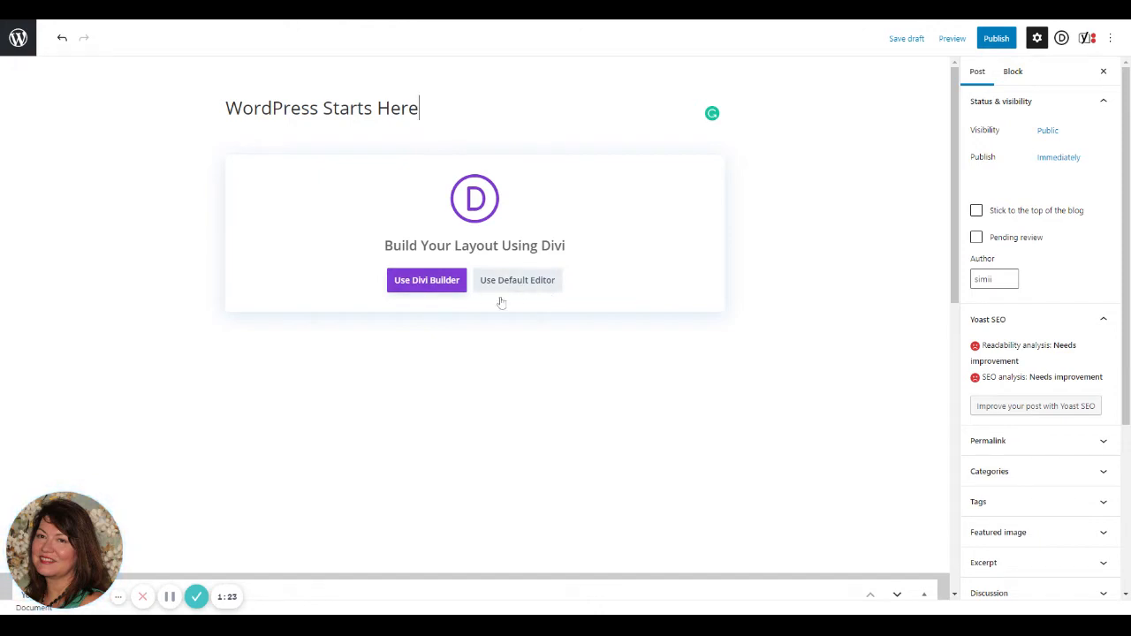
Step: Expand the post's permalink settings and assign the post to the Divi Basics category
scroll(406, 295, down, 3)
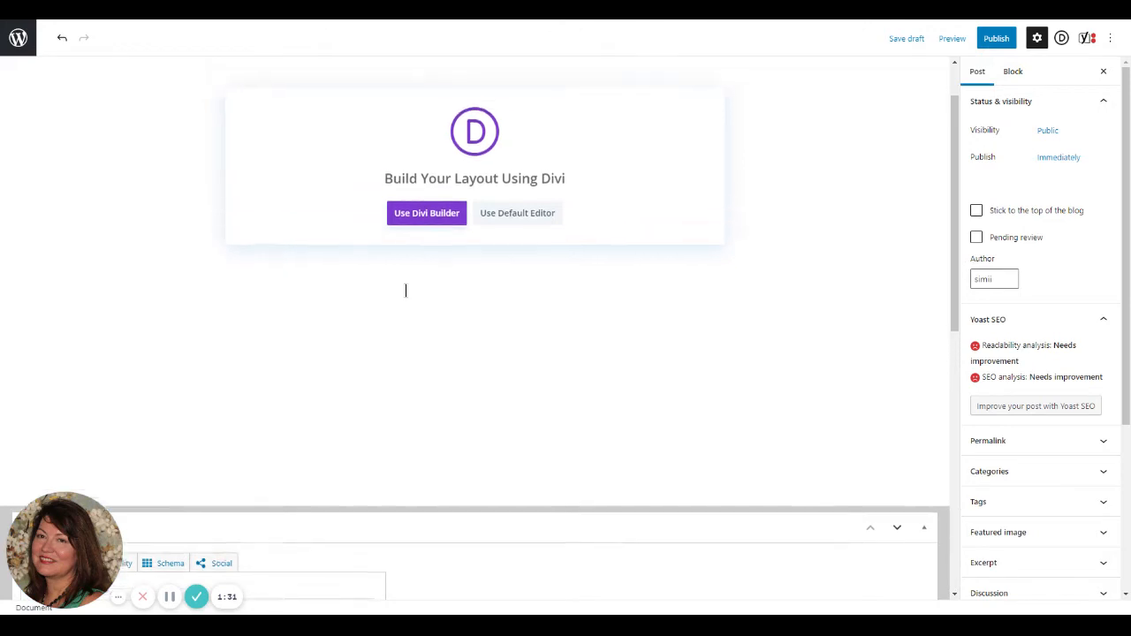
scroll(781, 322, up, 3)
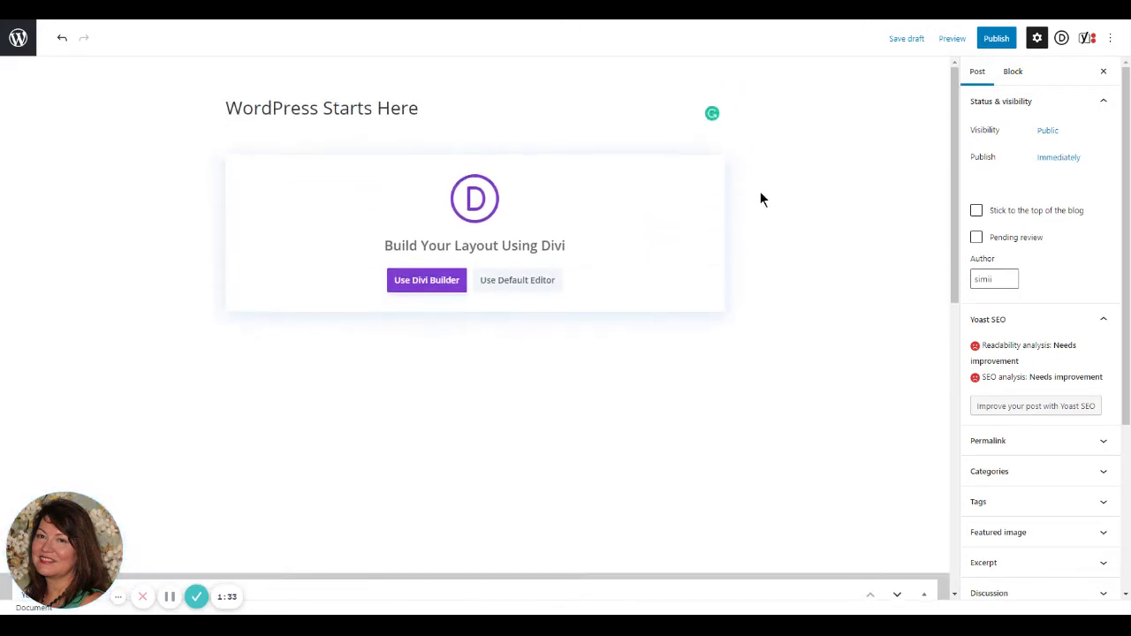
scroll(1062, 286, down, 3)
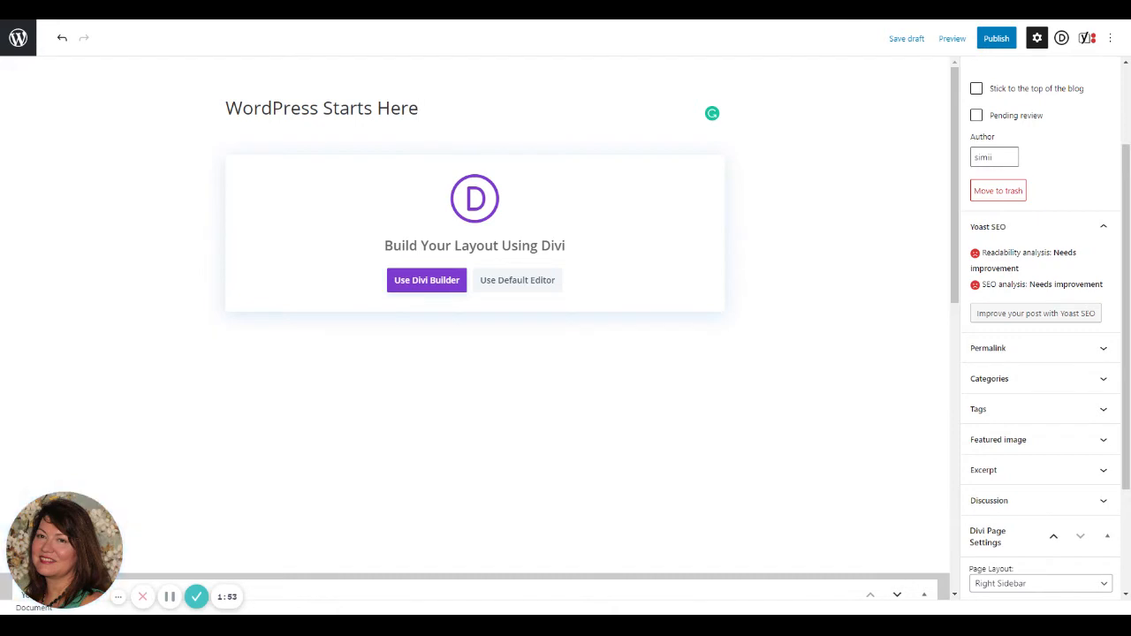
click(1002, 348)
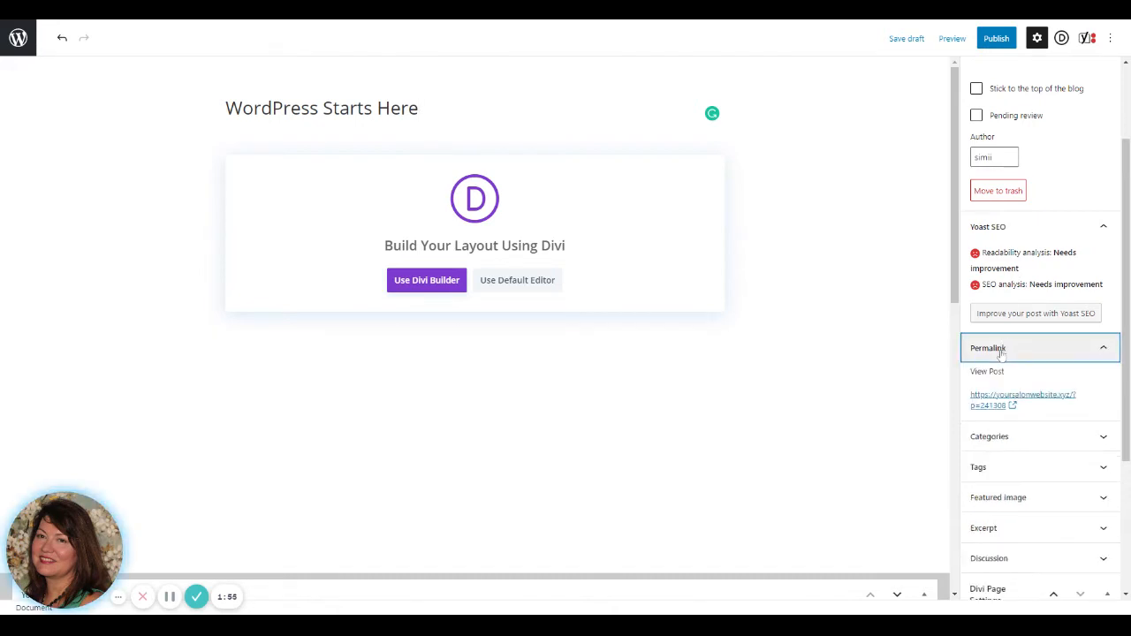
scroll(1003, 353, down, 1)
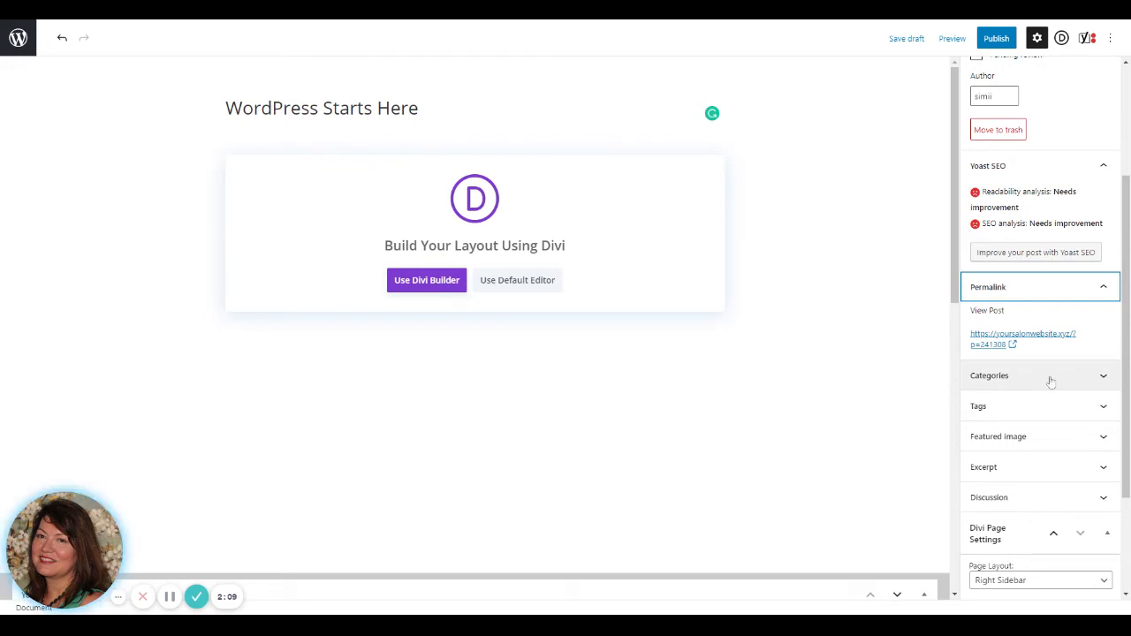
click(1008, 380)
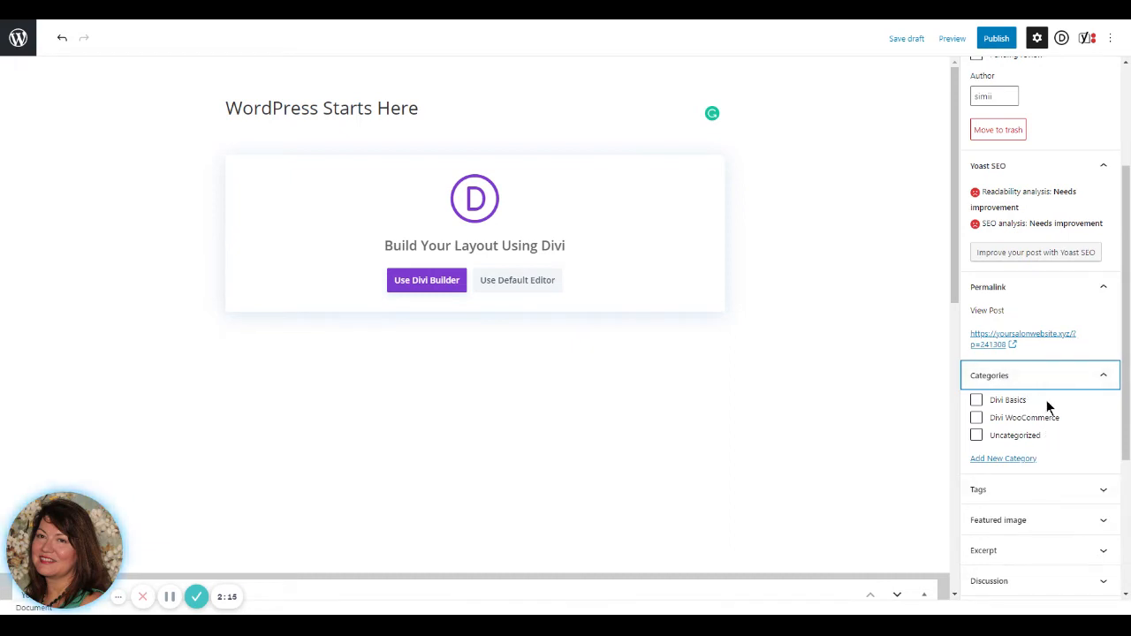
click(976, 401)
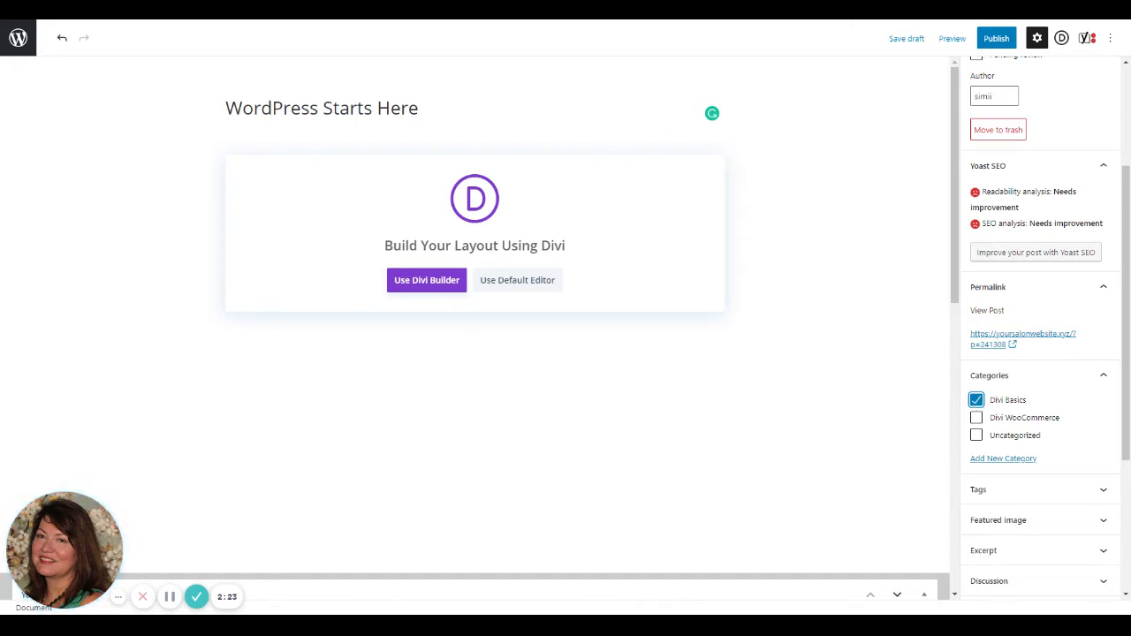
Step: Add the tag "WordPress" to the post
scroll(985, 409, down, 1)
click(1026, 435)
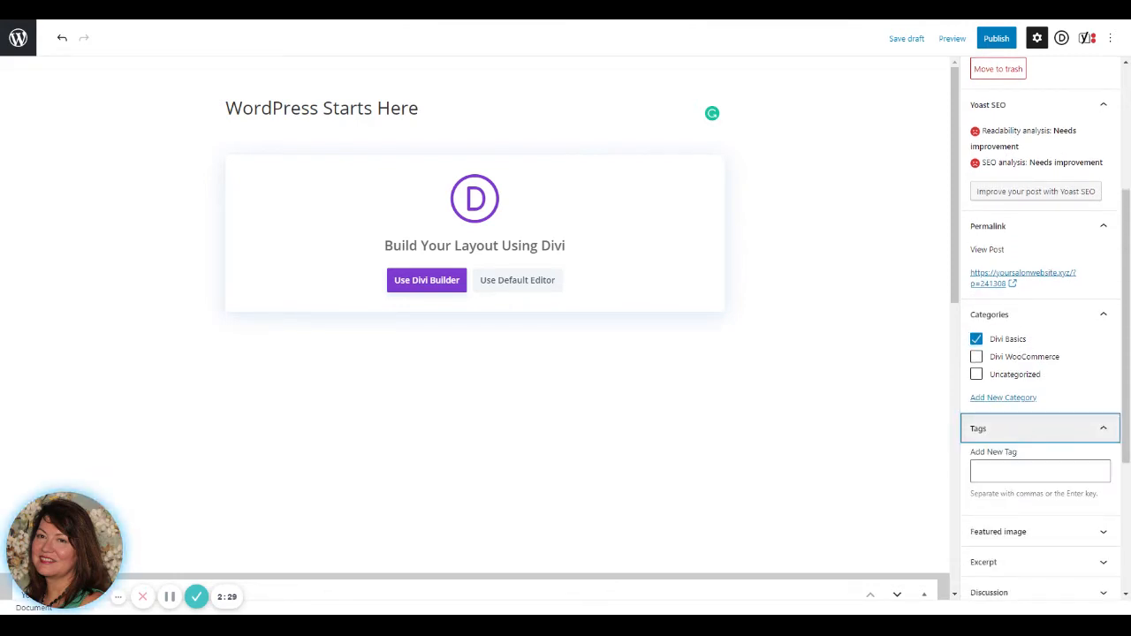
click(1010, 472)
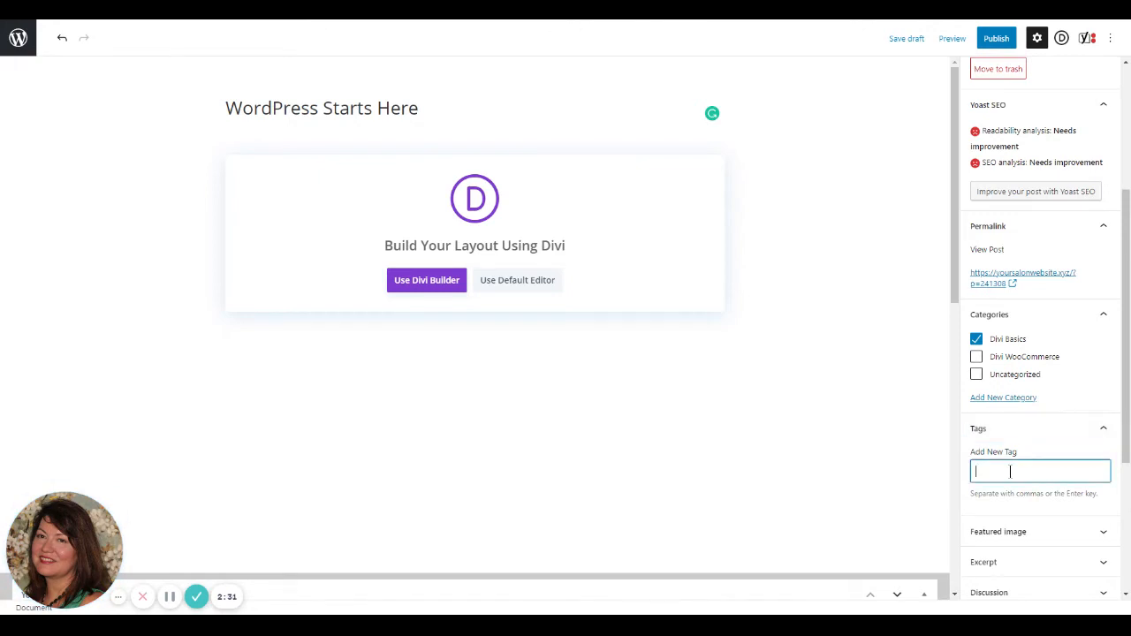
text(Word)
text(Press)
key(Return)
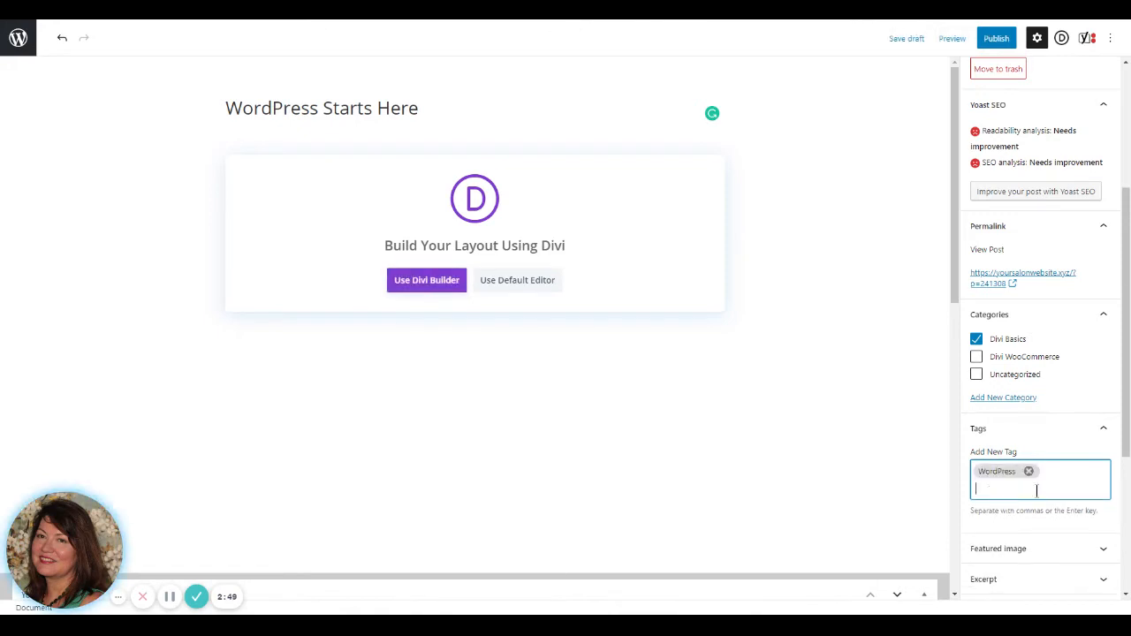
Step: Upload Divi-Getting-Started-Blog-Post-Feature.jpeg from the computer for the post's featured image
scroll(1098, 521, down, 1)
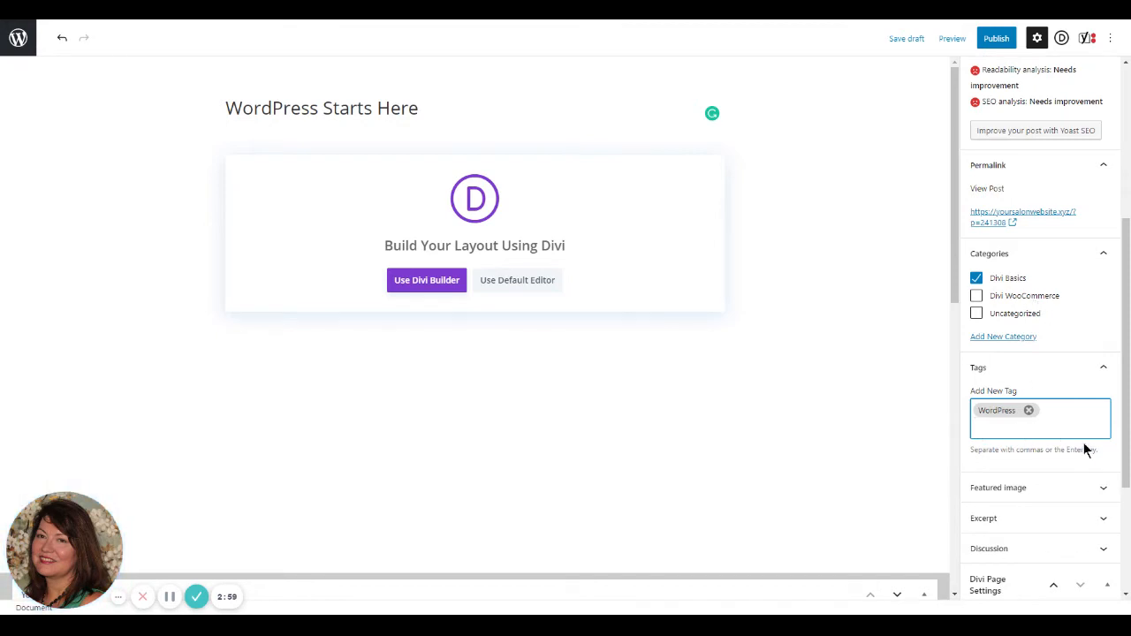
scroll(1086, 450, down, 1)
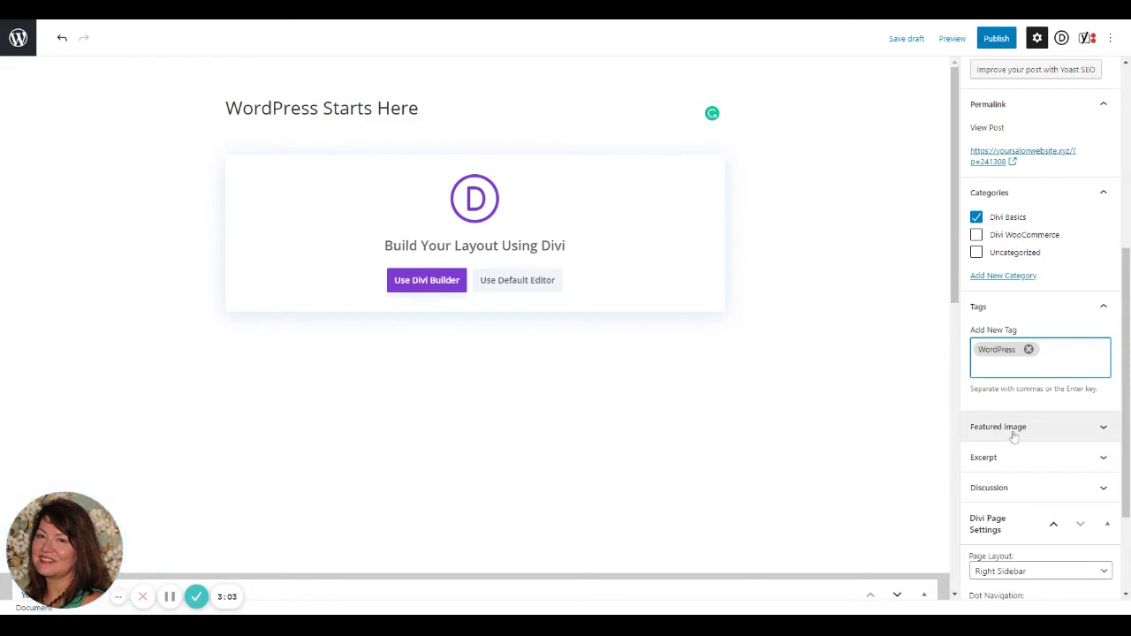
click(1014, 433)
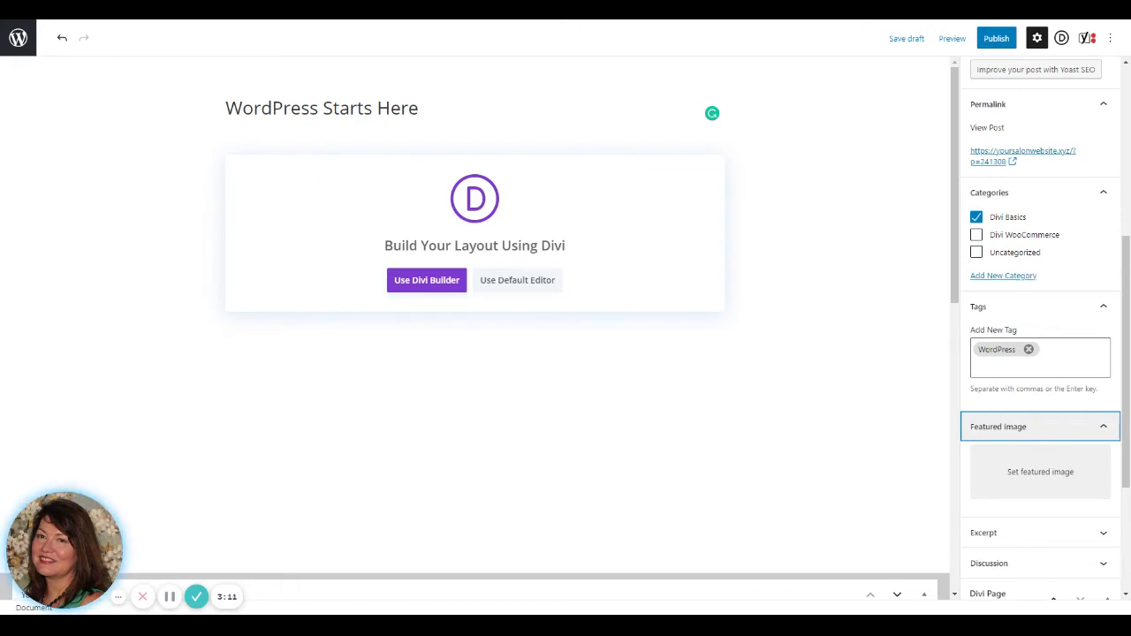
click(1031, 478)
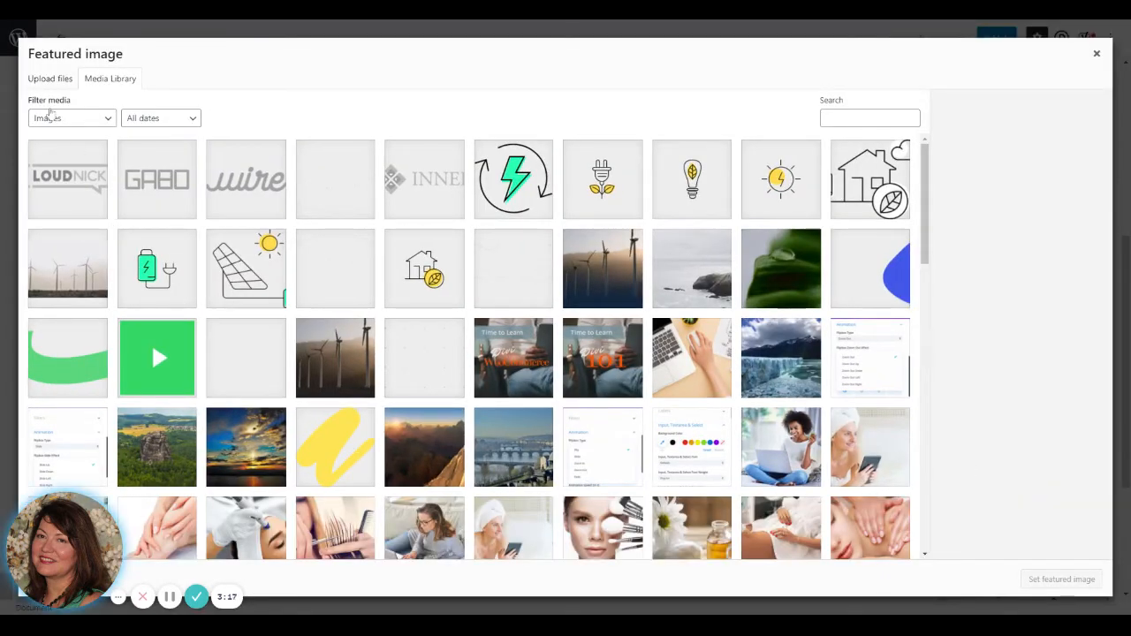
click(50, 79)
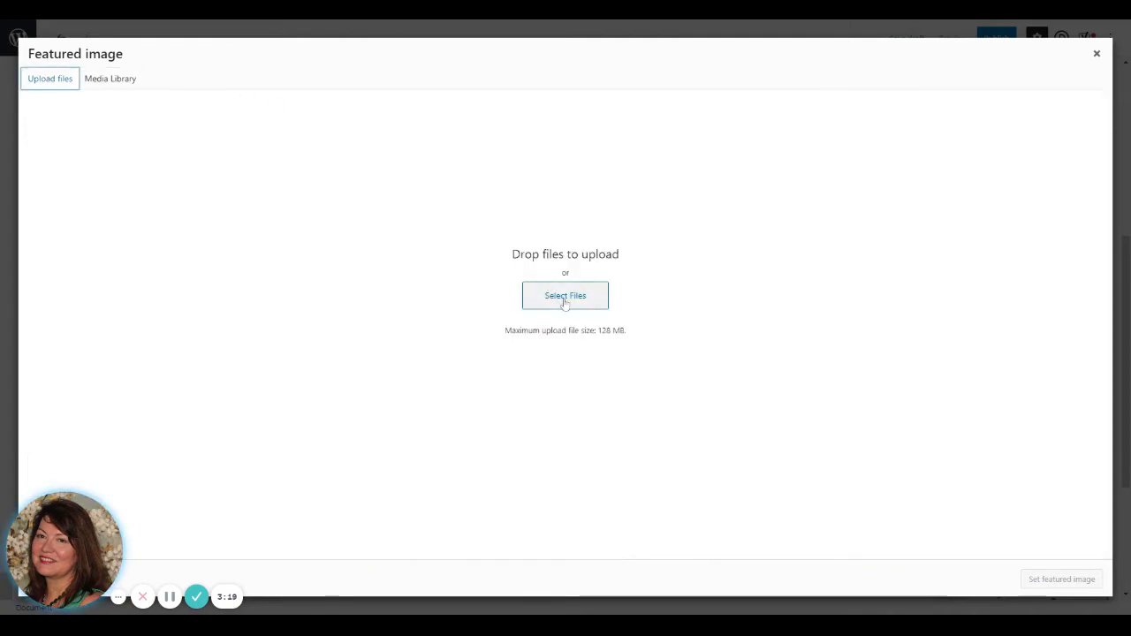
click(565, 303)
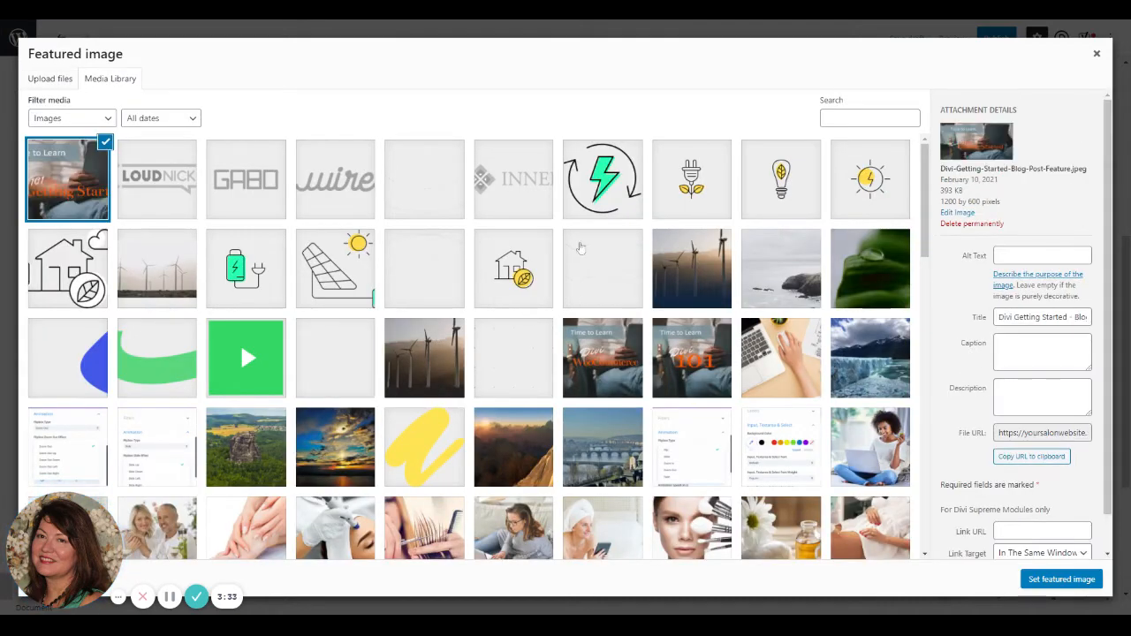
Step: Give the uploaded image the alt text "Divi Getting Started Blog Post Feature" and set it as the featured image
click(1024, 255)
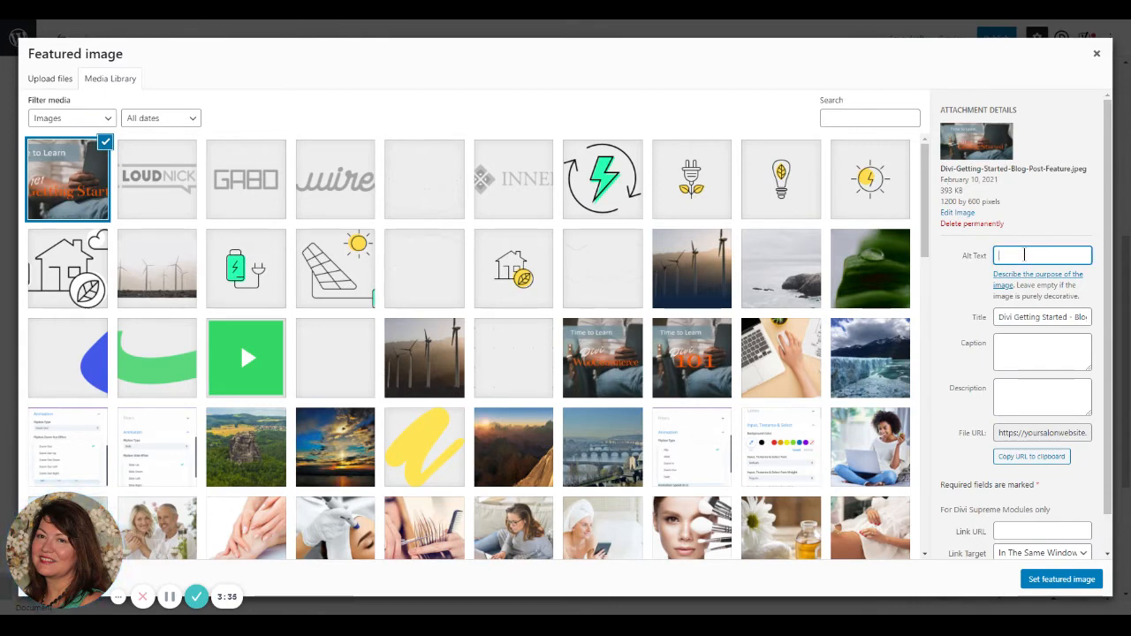
text(Divi Gett)
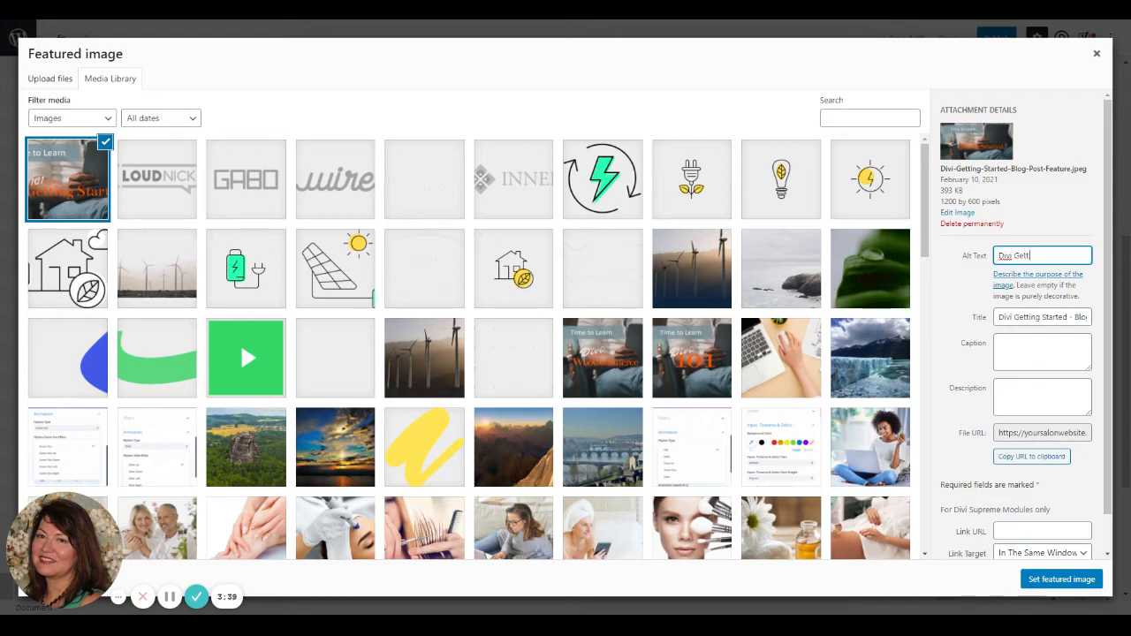
text(ing Started)
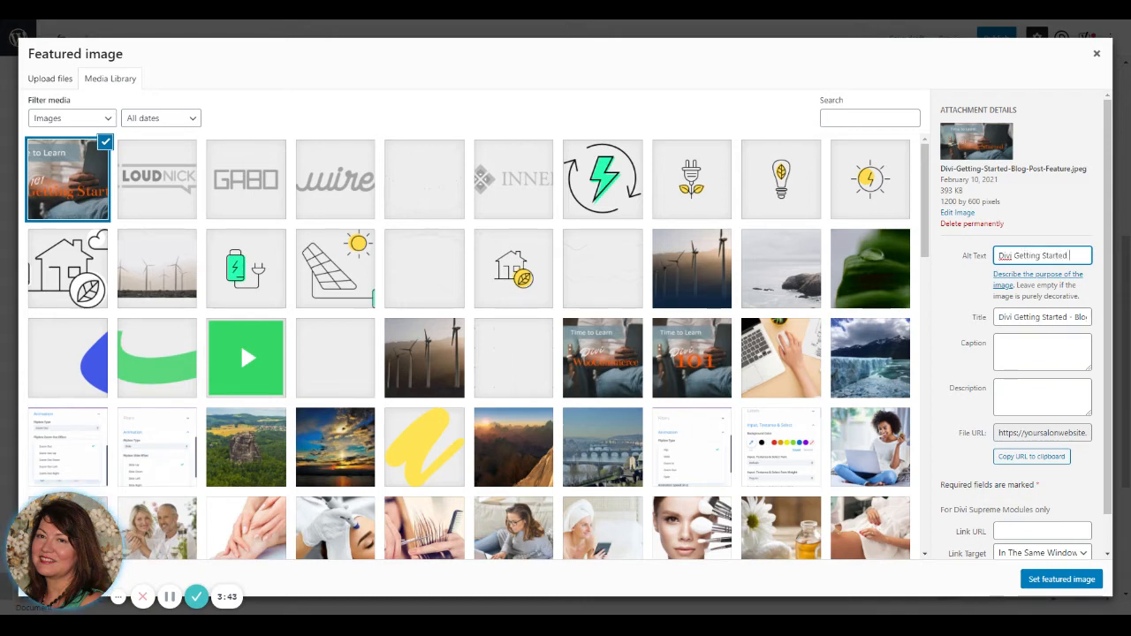
text( Blog Post)
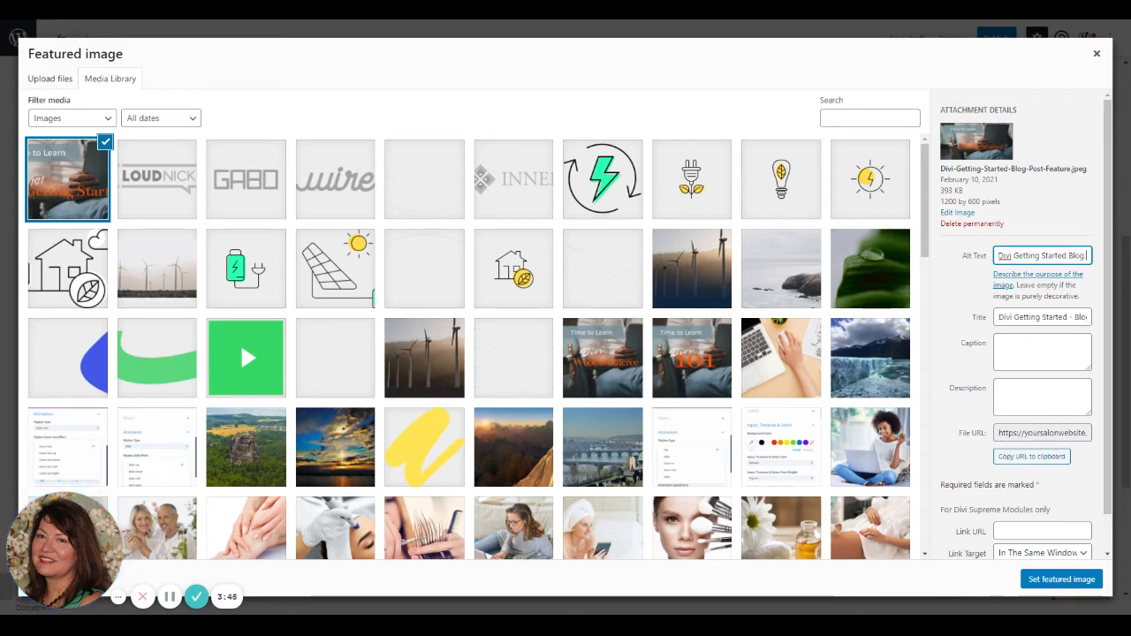
text( Feature)
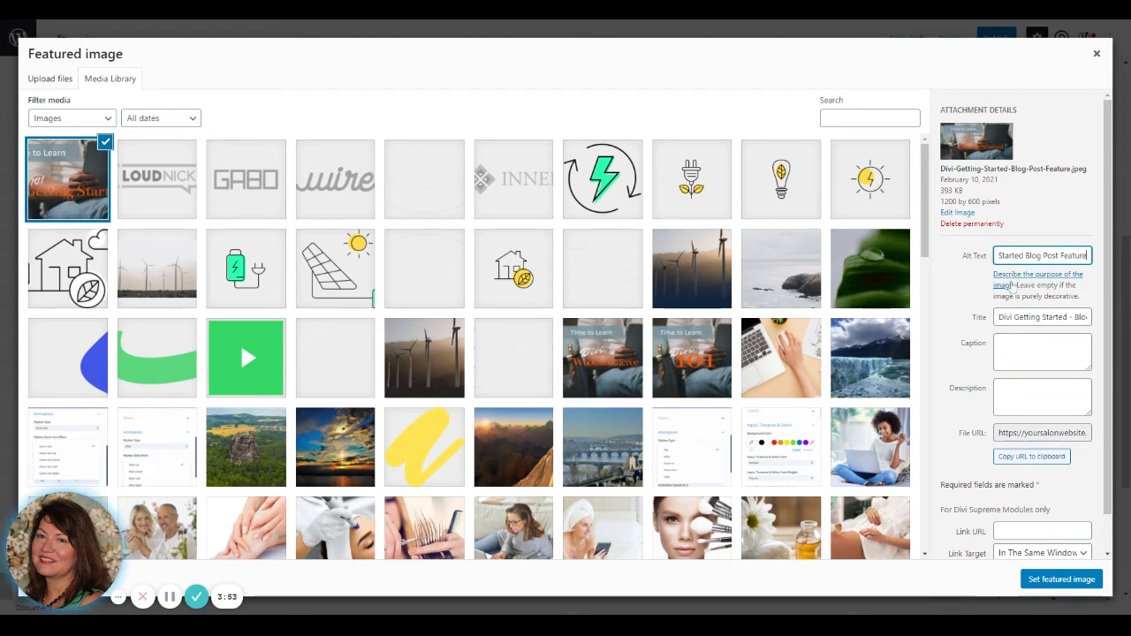
scroll(1013, 286, down, 1)
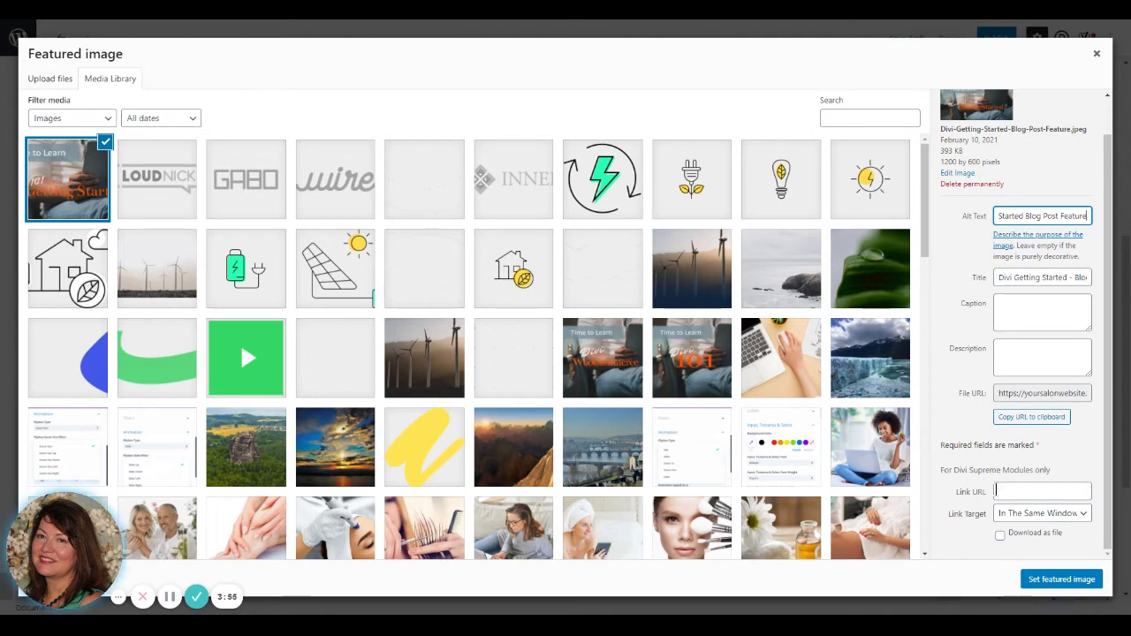
click(1051, 580)
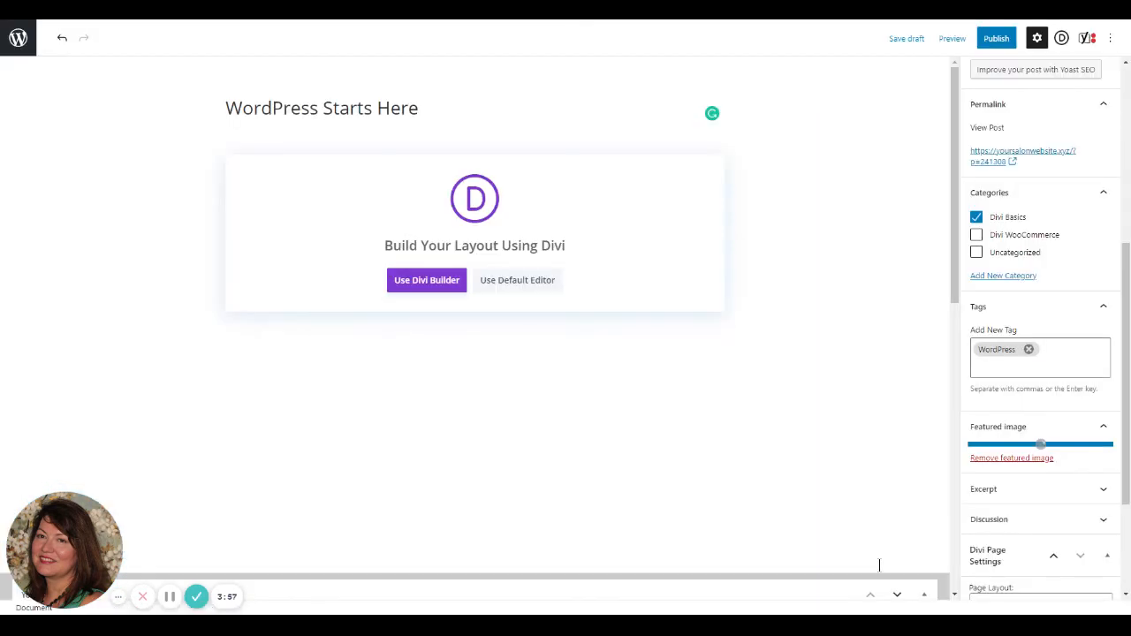
Step: Save the post as a draft
scroll(861, 464, down, 2)
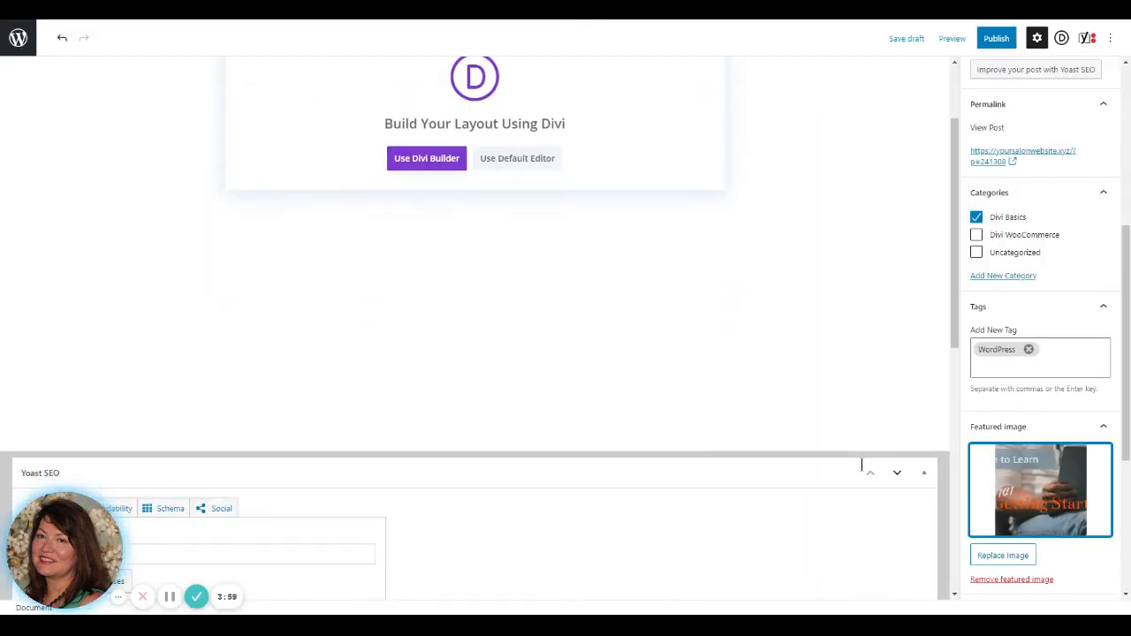
scroll(860, 464, up, 2)
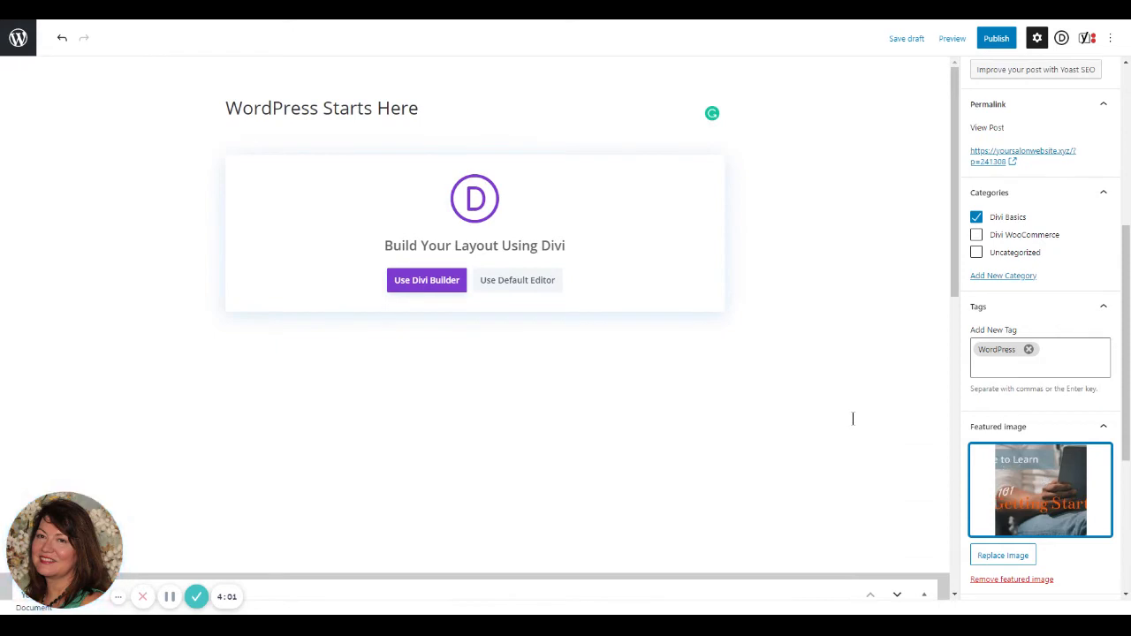
click(905, 39)
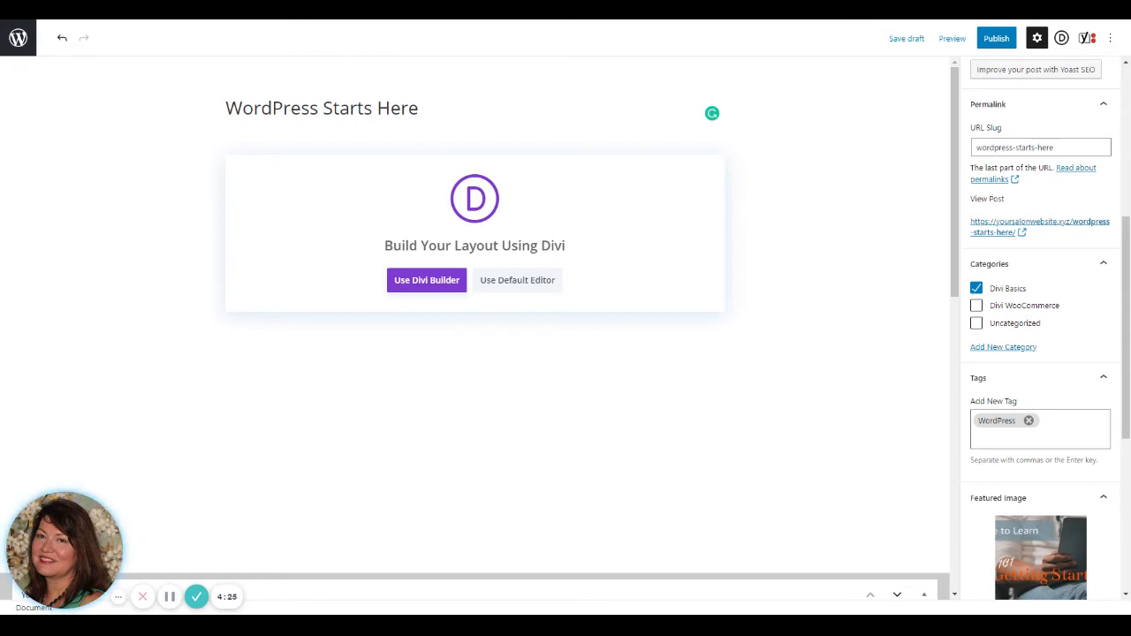
Step: Open the post in the Divi Builder, start building from scratch, and insert a single-column row below the featured image
click(425, 290)
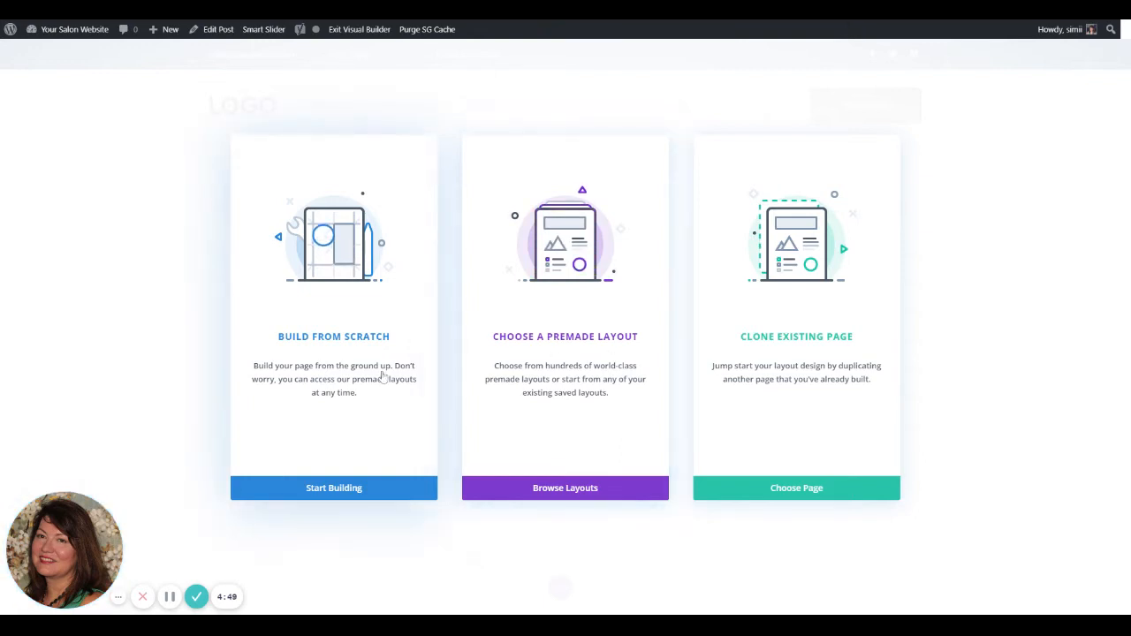
click(343, 359)
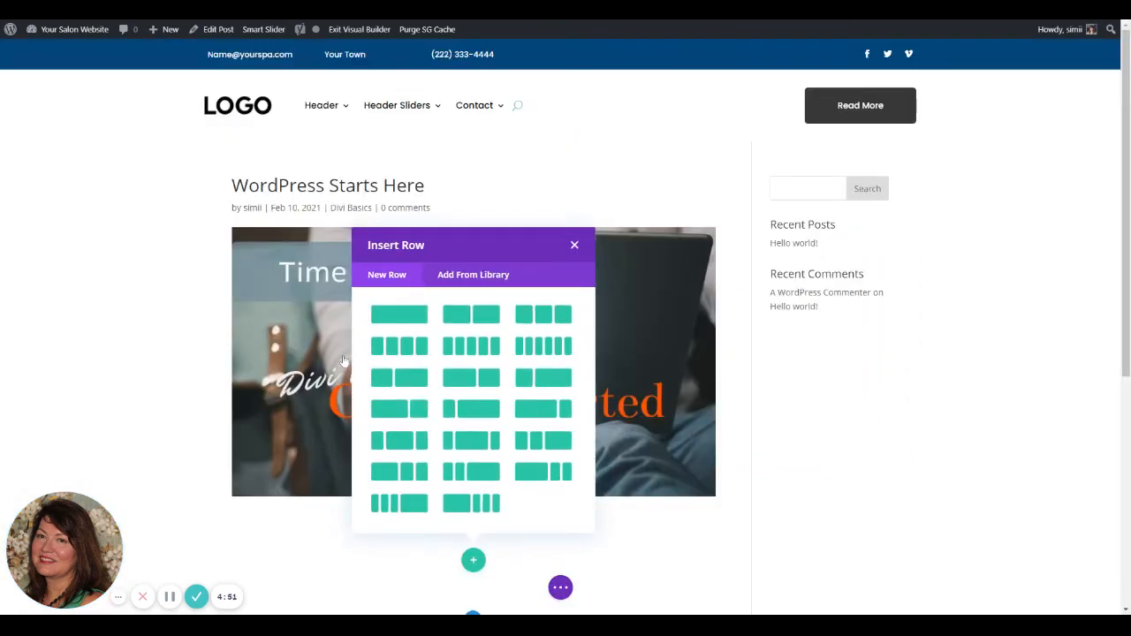
scroll(247, 371, down, 2)
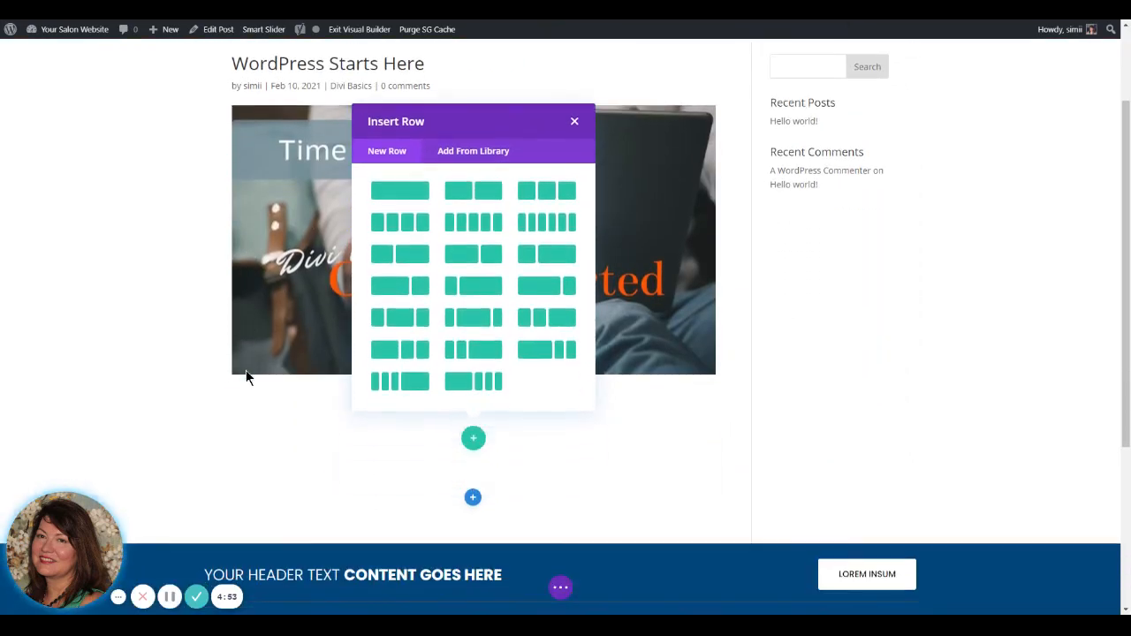
scroll(654, 470, up, 1)
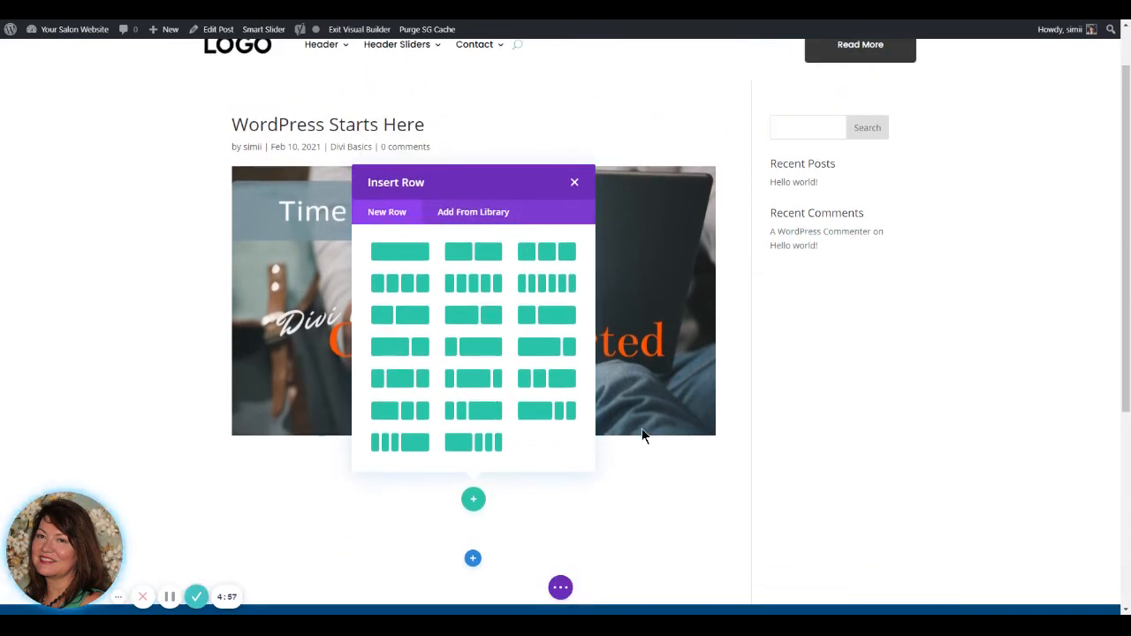
scroll(642, 435, down, 1)
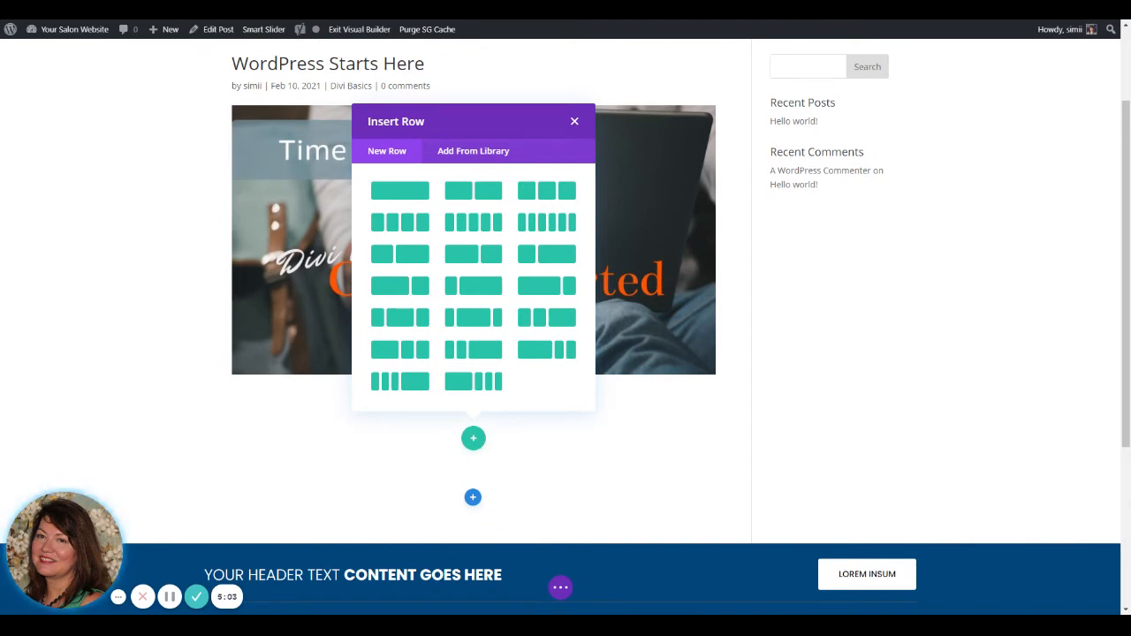
click(395, 198)
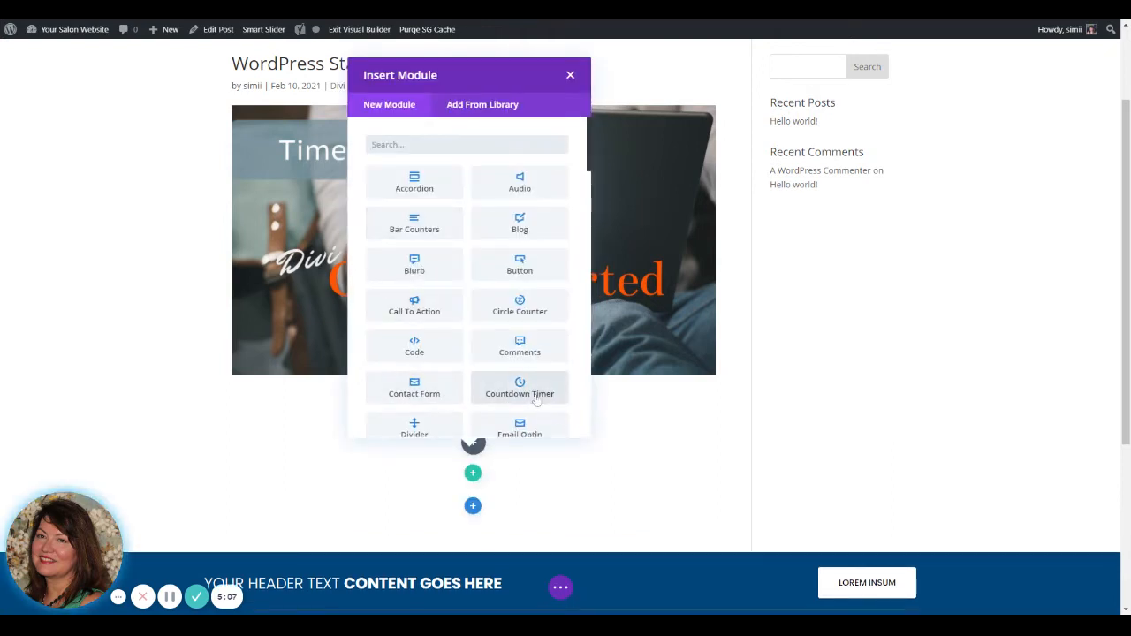
Step: Add a Text module with its default placeholder content to the new row below the featured image and save it
scroll(534, 396, down, 3)
scroll(535, 396, up, 3)
text(Text)
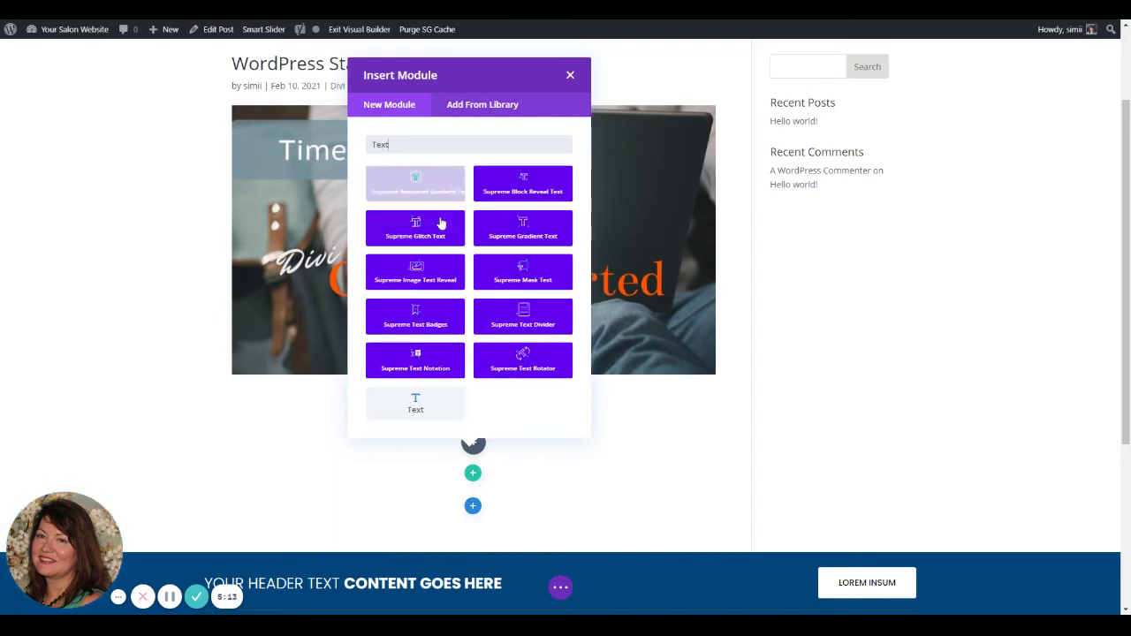
click(415, 403)
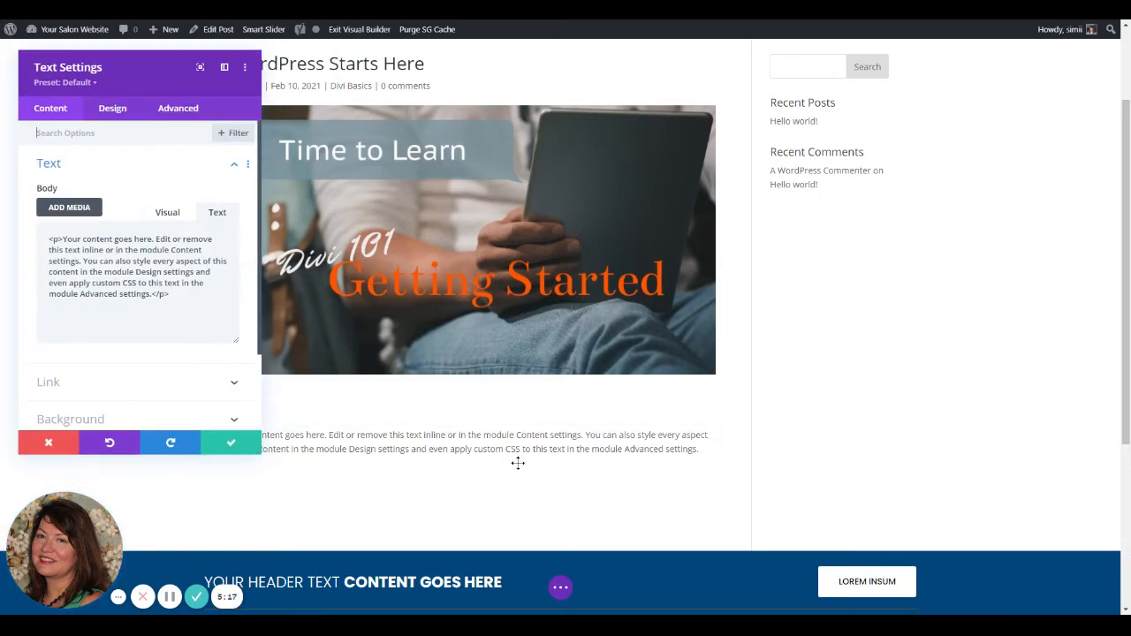
click(229, 444)
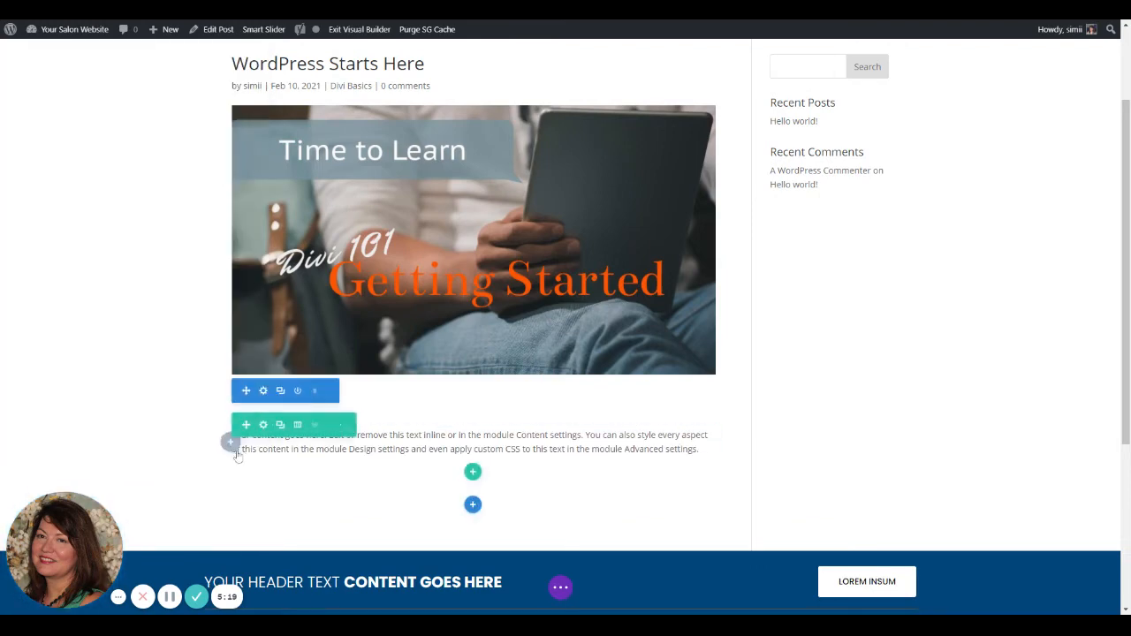
Step: Insert a single-column row below the text module and add a Video module to it
scroll(804, 444, down, 2)
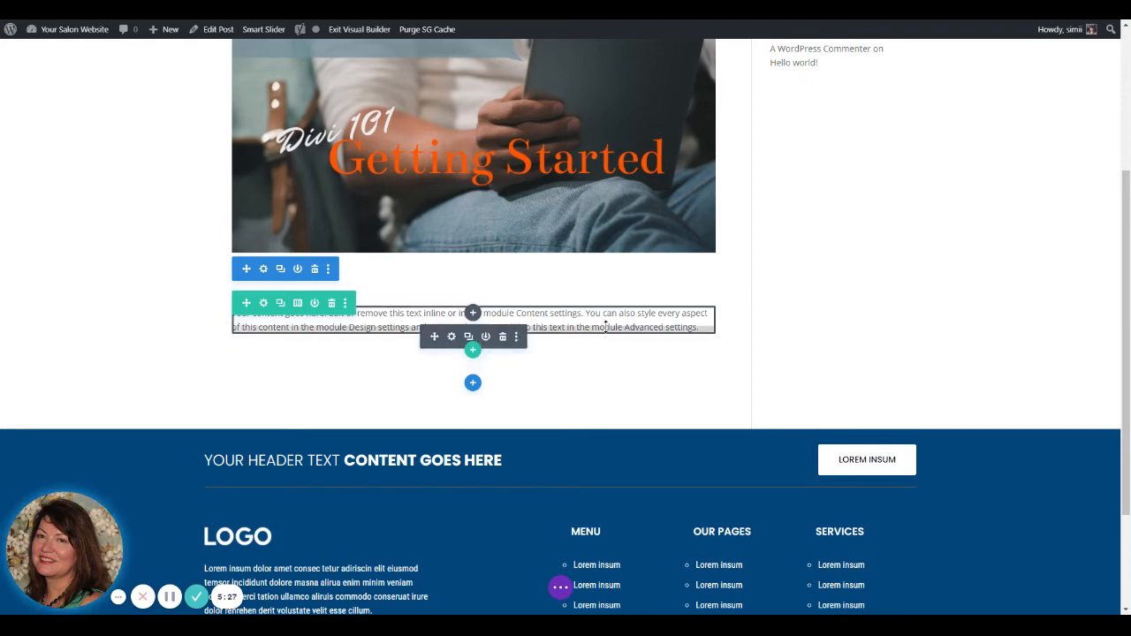
click(473, 351)
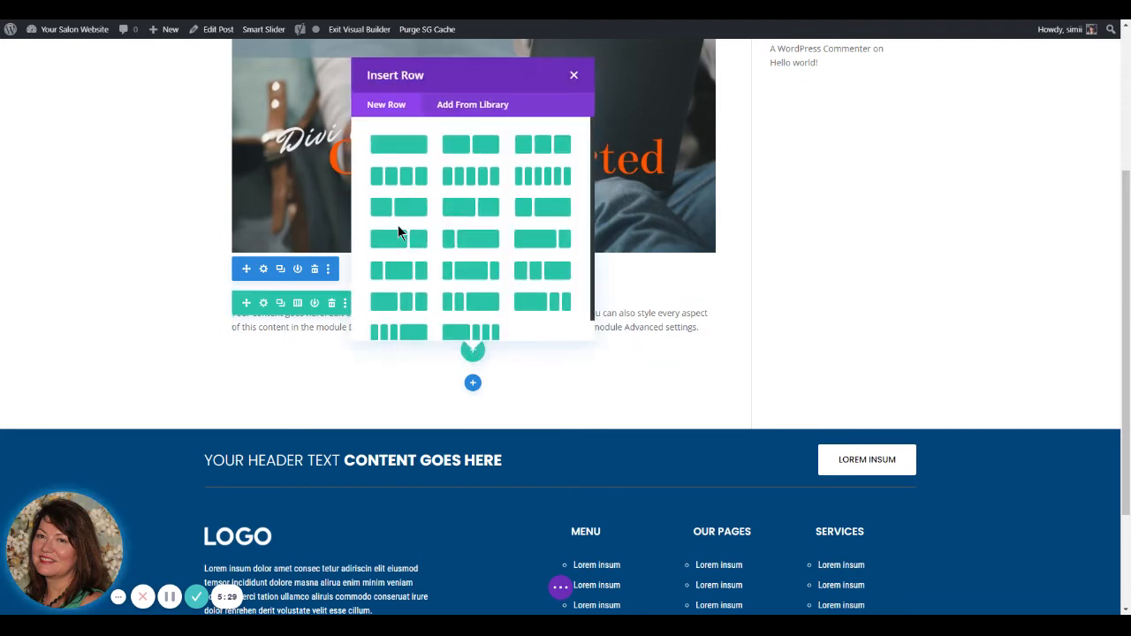
click(398, 144)
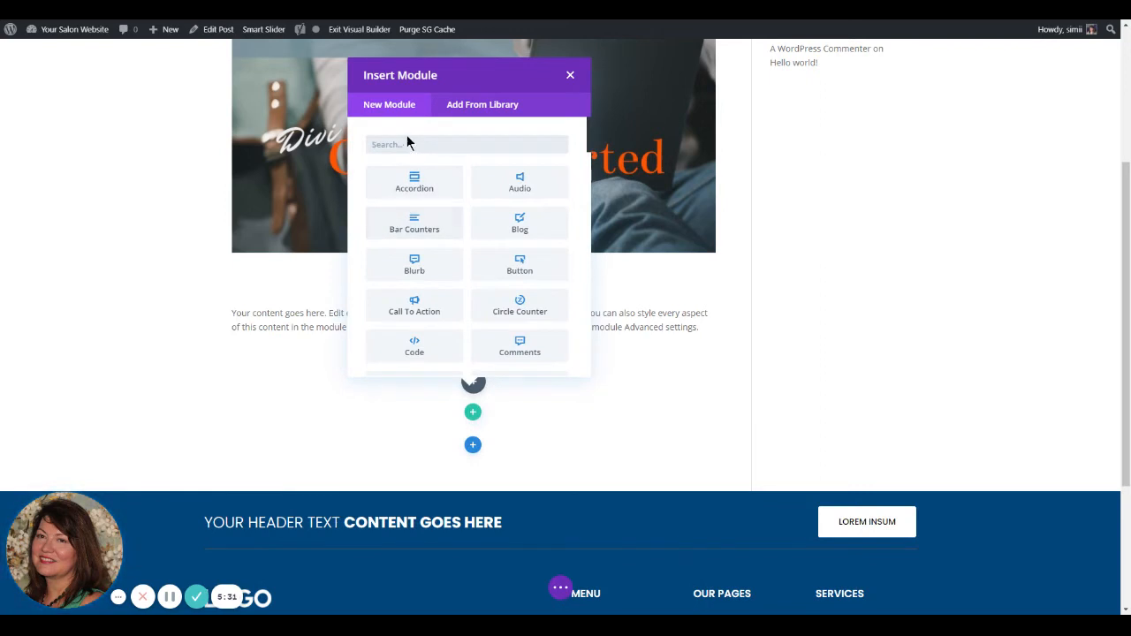
text(video)
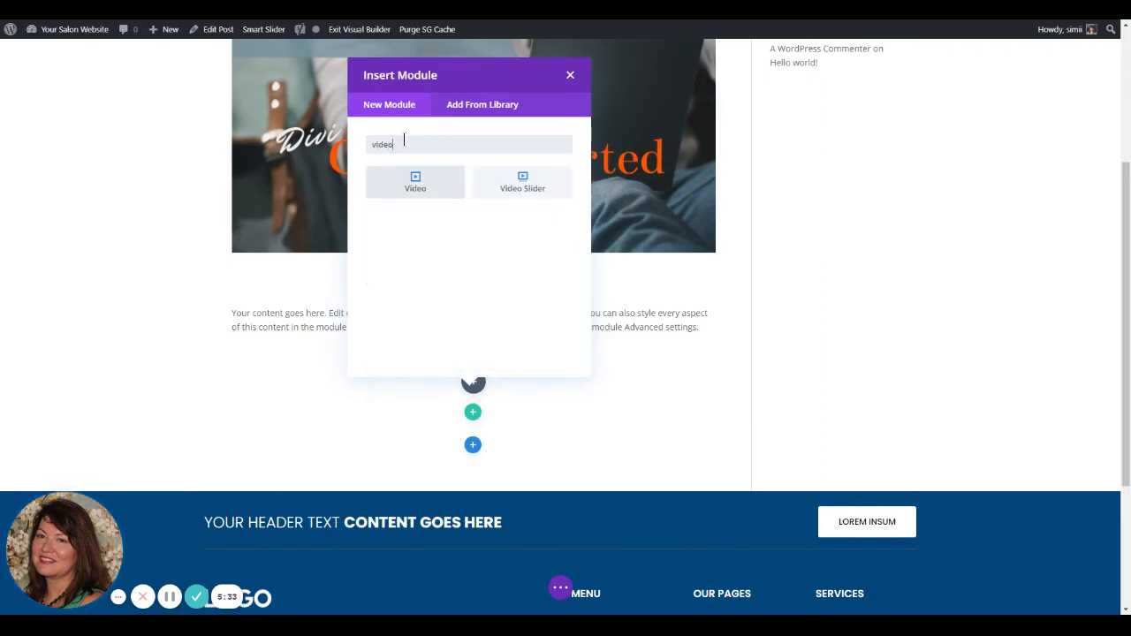
click(421, 186)
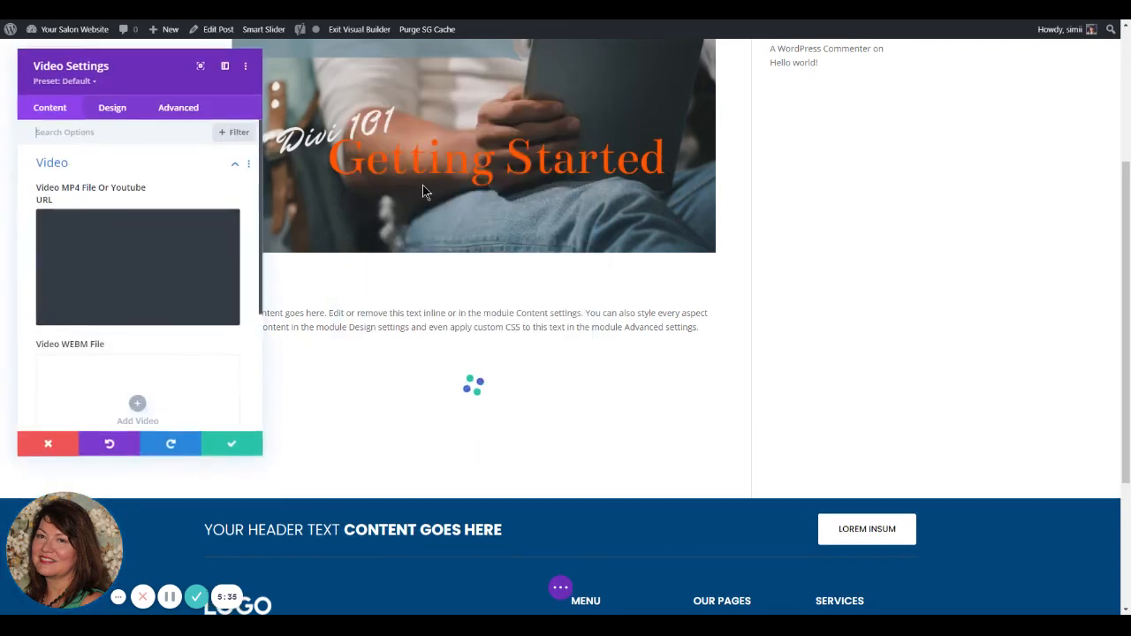
mouse_move(165, 325)
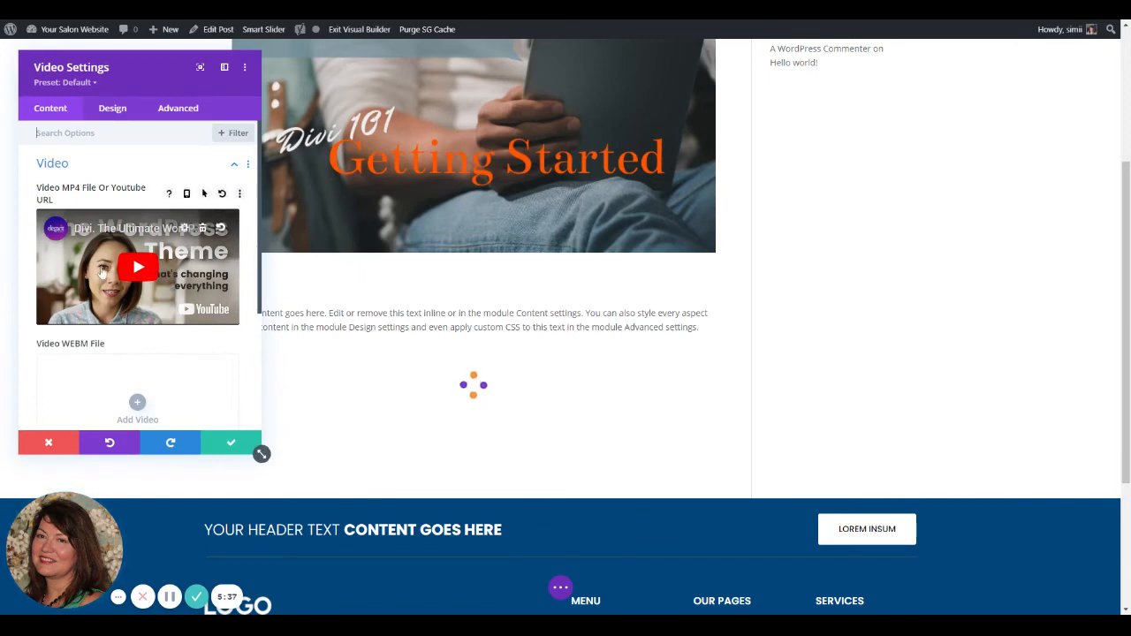
click(202, 229)
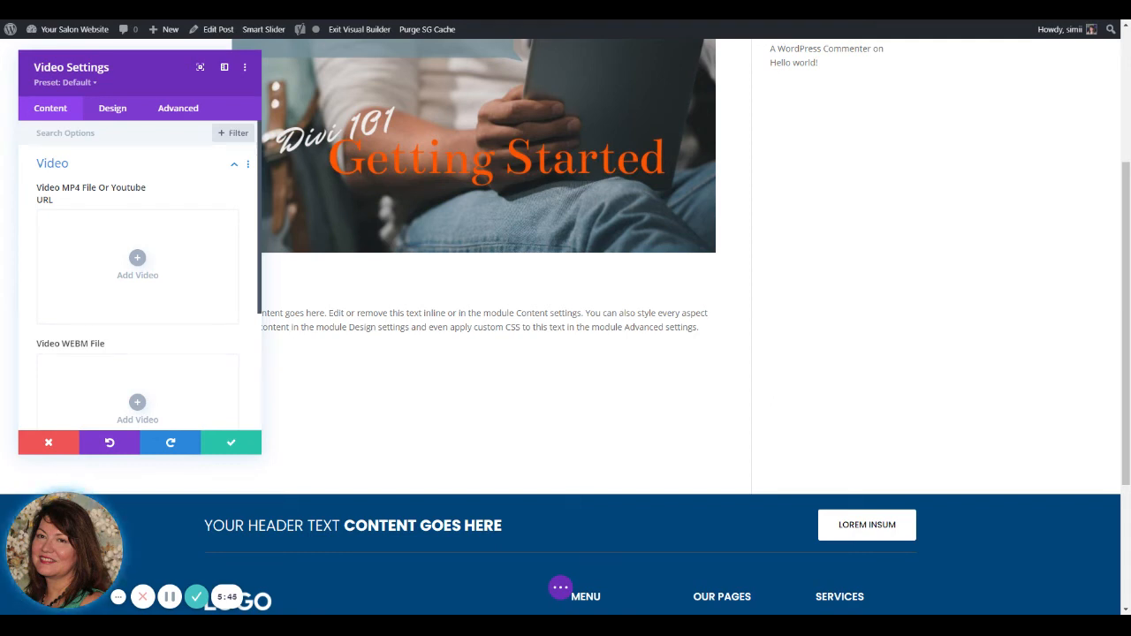
click(137, 258)
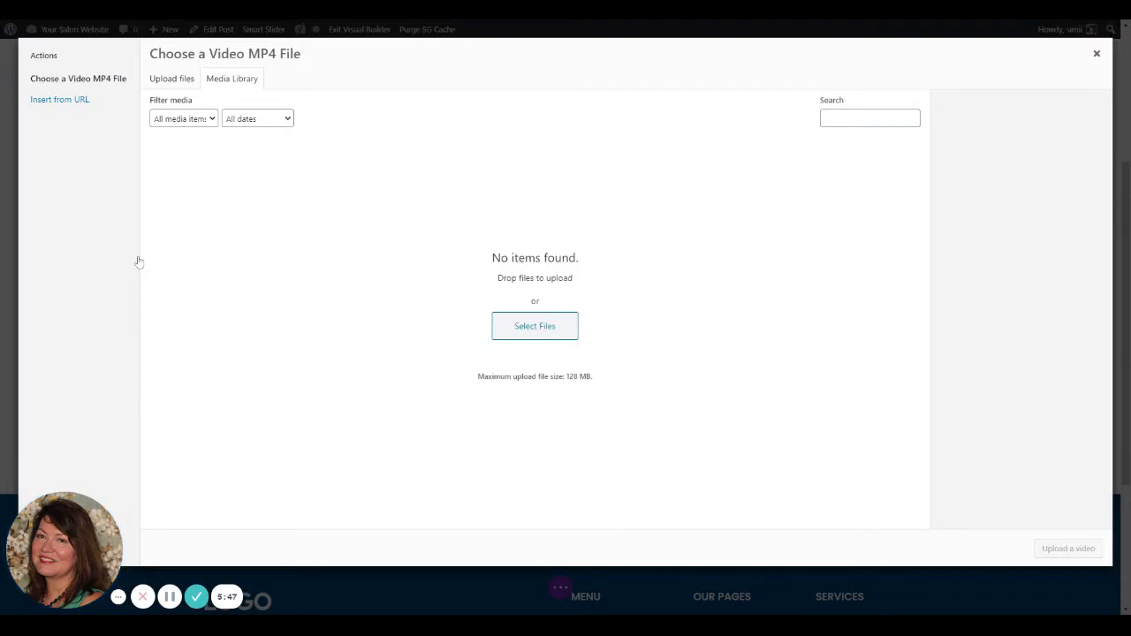
click(78, 101)
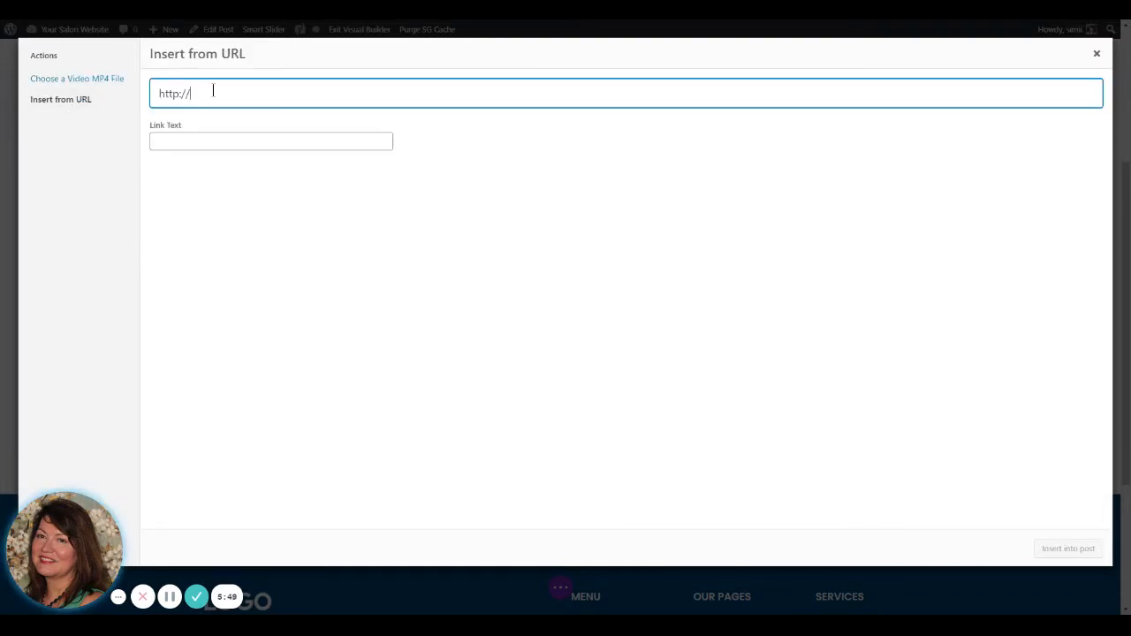
drag(212, 93, 156, 91)
text(https://youtu.be/gYbuB4jiT8w)
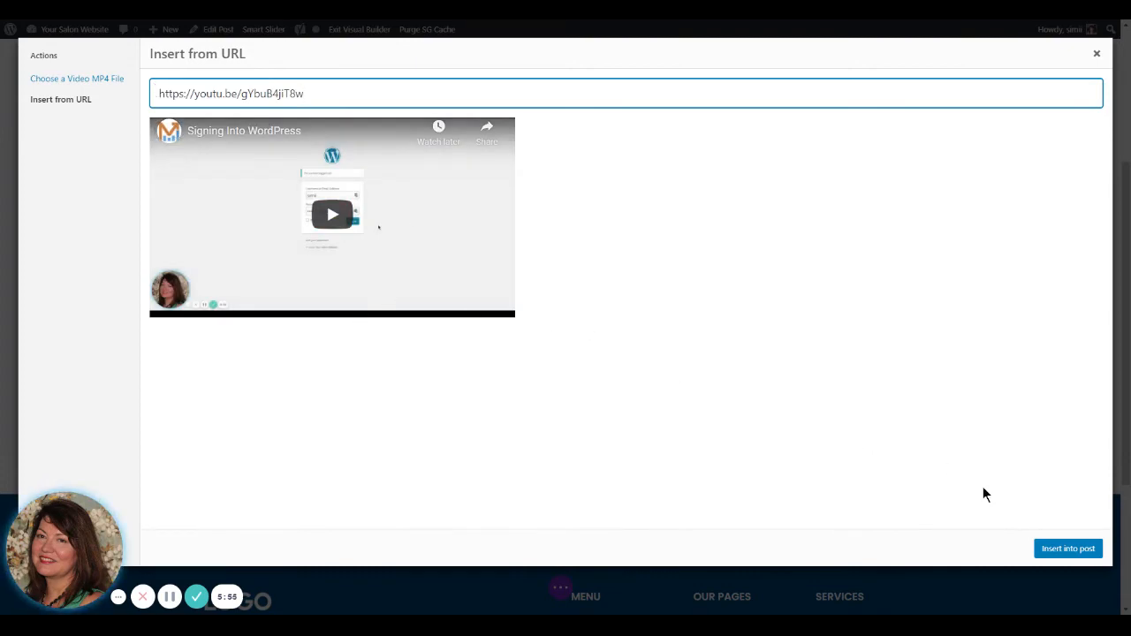
click(1060, 549)
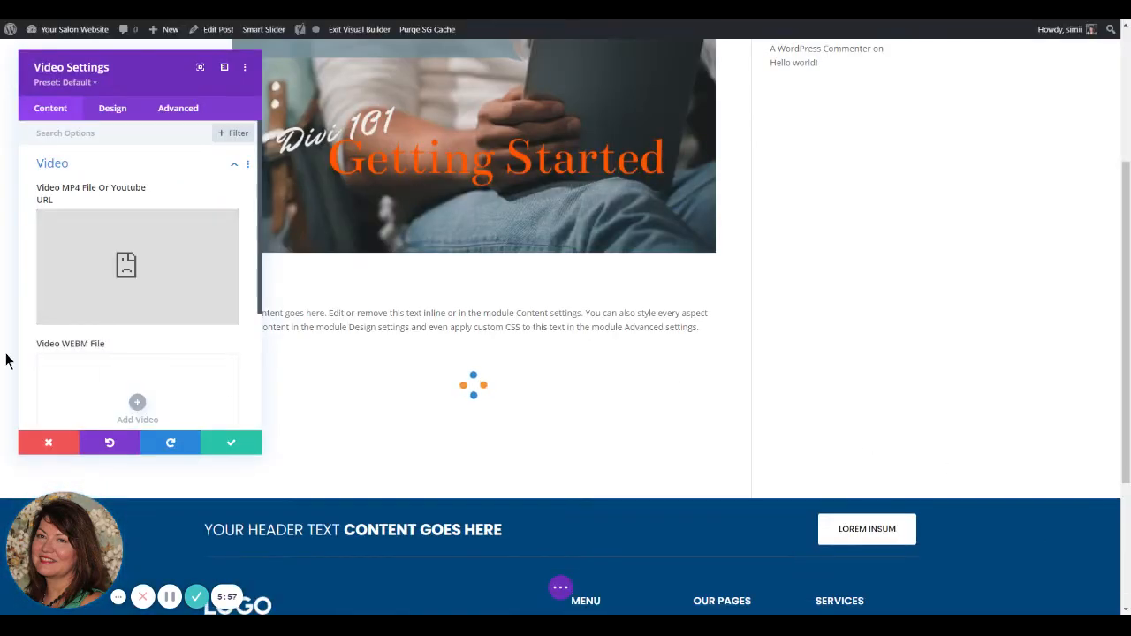
Step: Generate the Video module's overlay image from the video
scroll(161, 287, down, 2)
scroll(161, 287, down, 1)
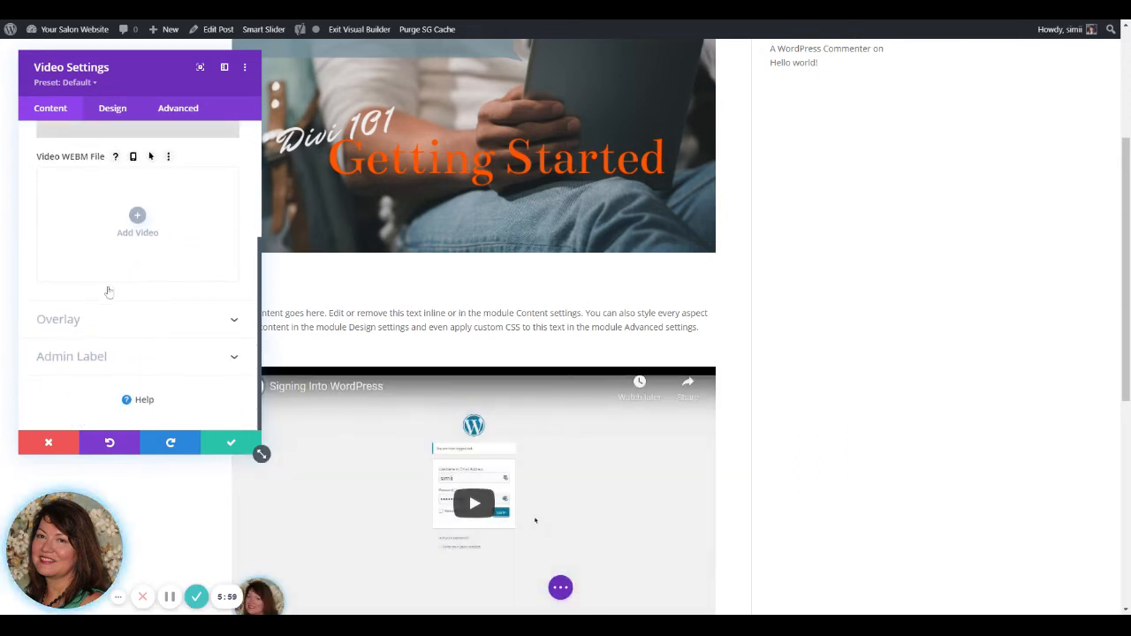
click(155, 333)
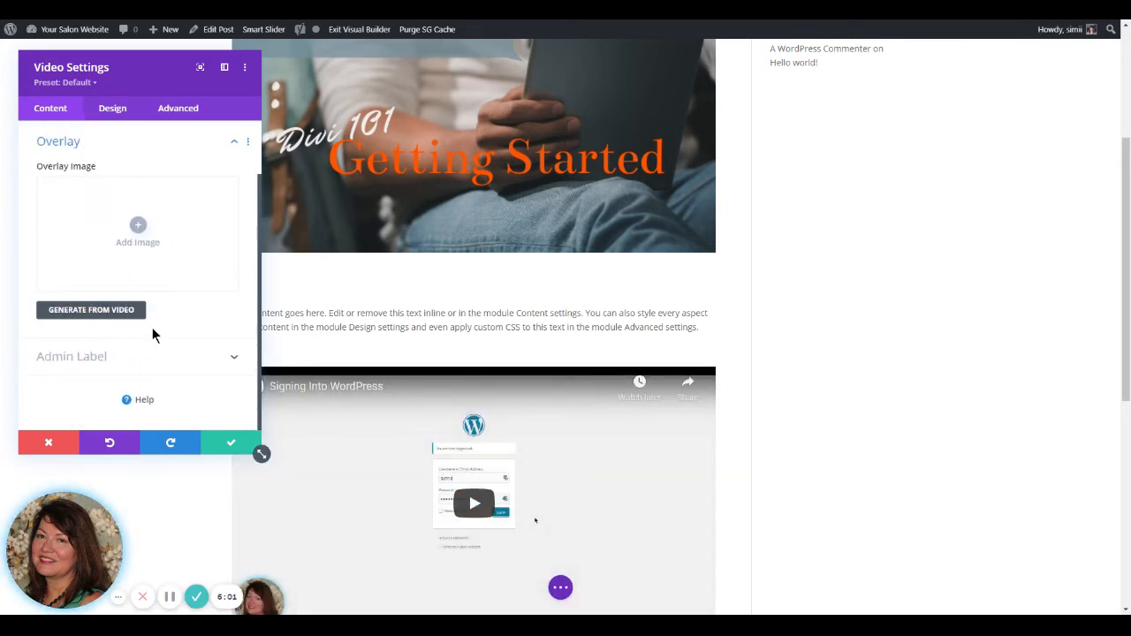
click(109, 310)
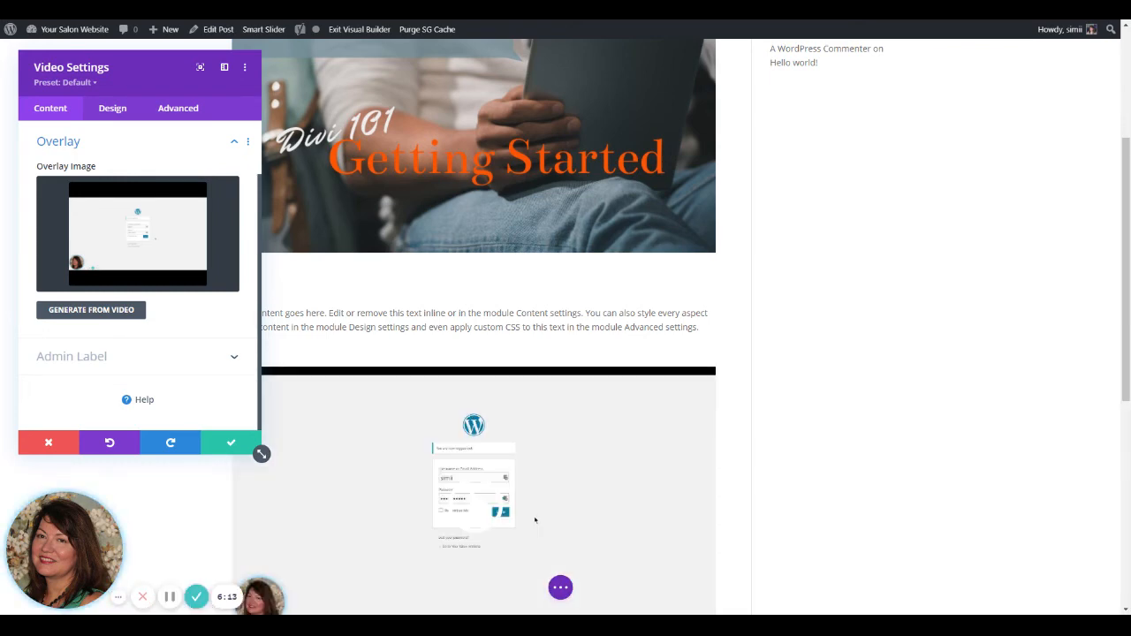
Step: Set the video's play icon color to the saved bright blue and save the module
mouse_move(492, 530)
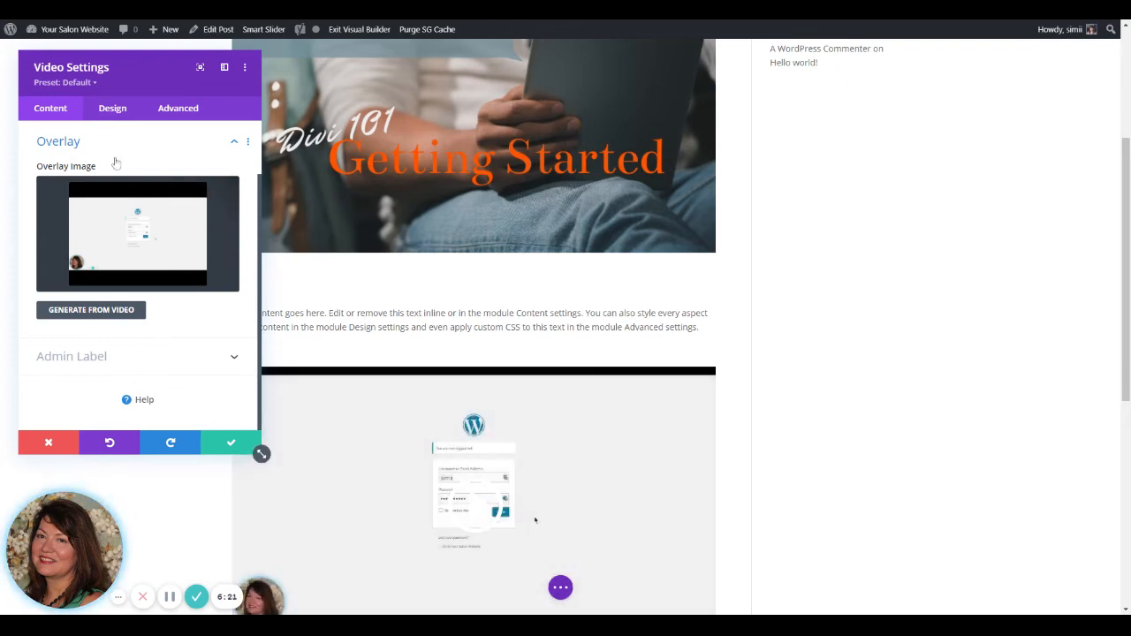
click(110, 107)
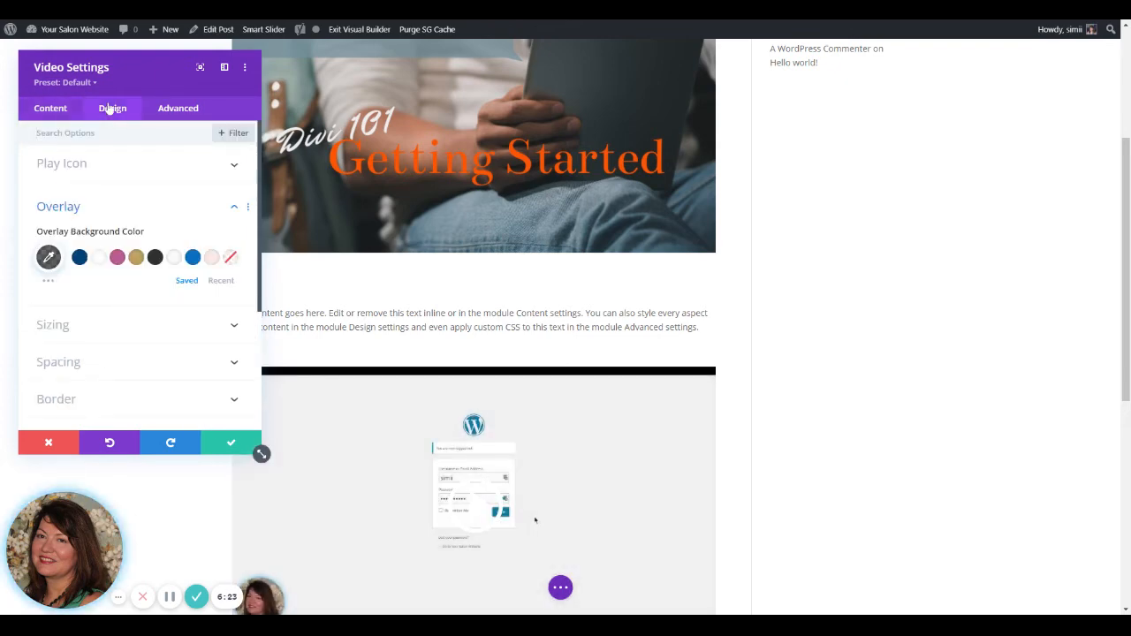
click(87, 165)
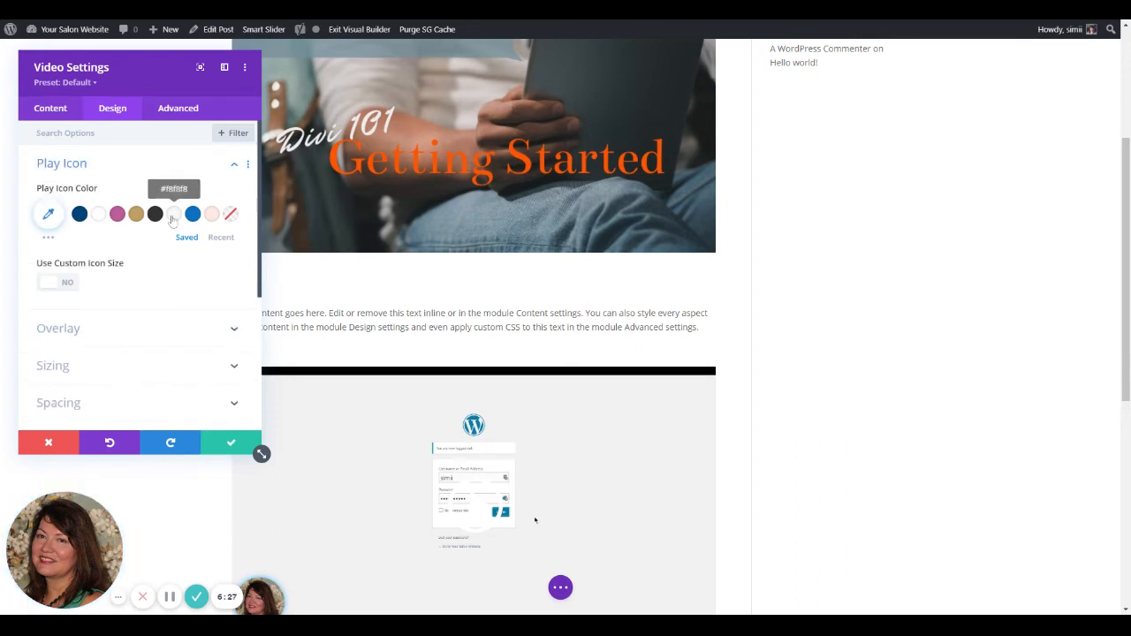
click(193, 213)
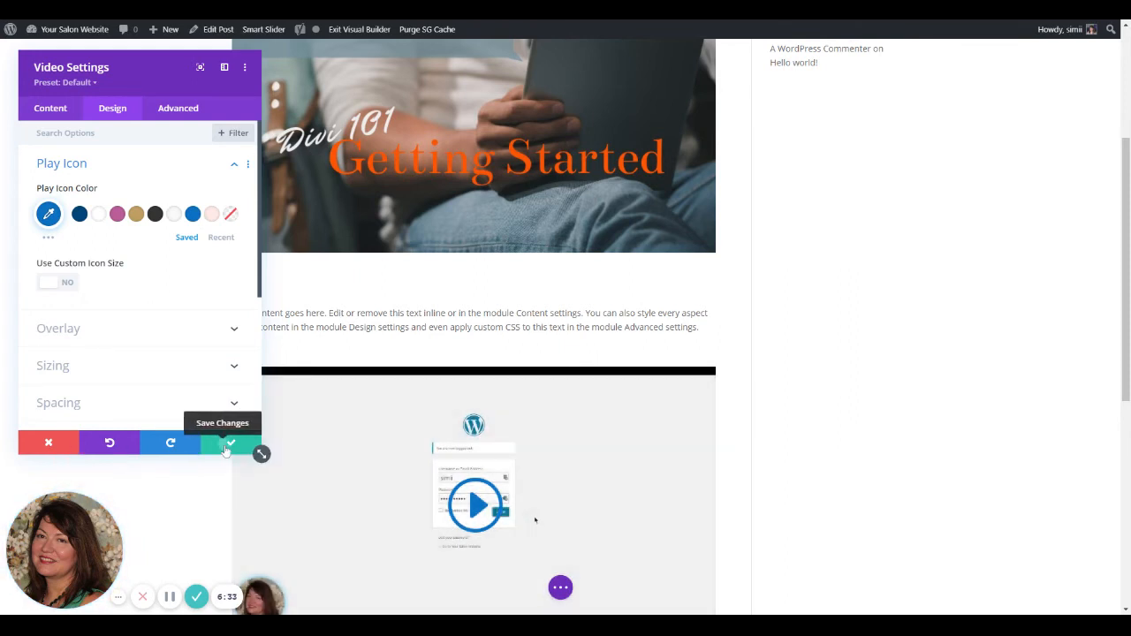
click(226, 449)
Step: Insert a single-column row below the video and add a Text module to it
scroll(765, 397, down, 2)
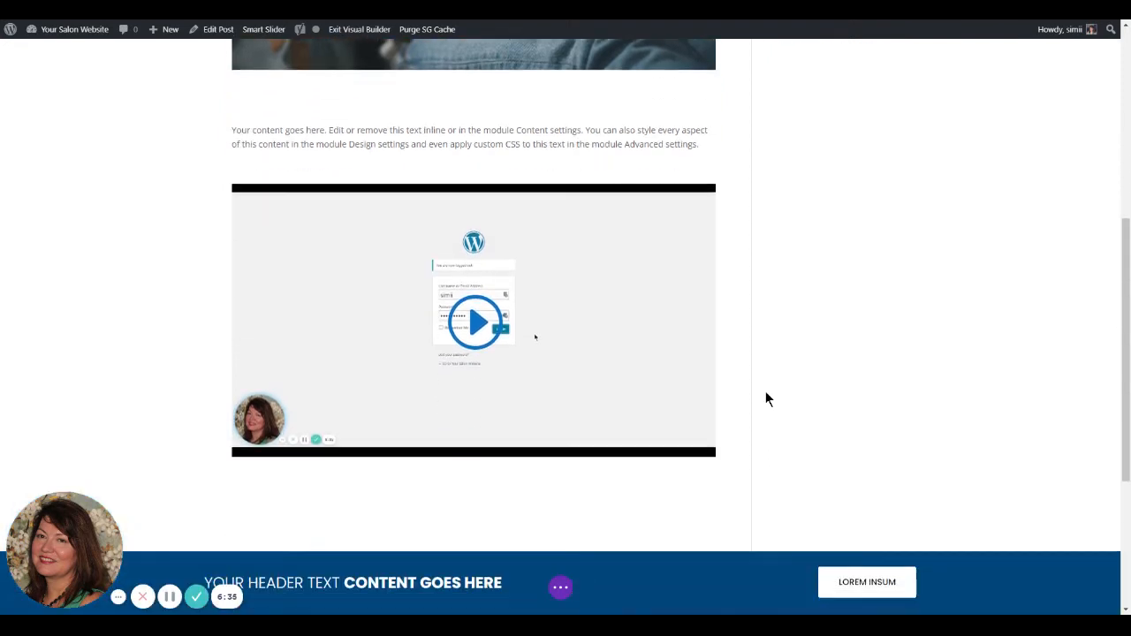
scroll(767, 392, down, 1)
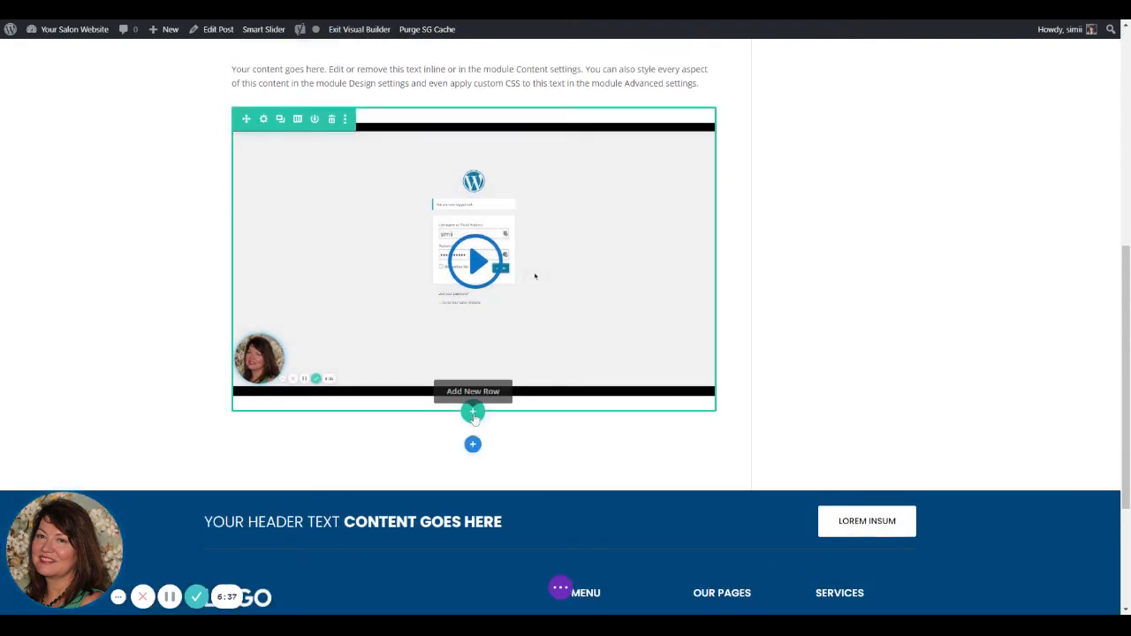
click(474, 413)
click(395, 189)
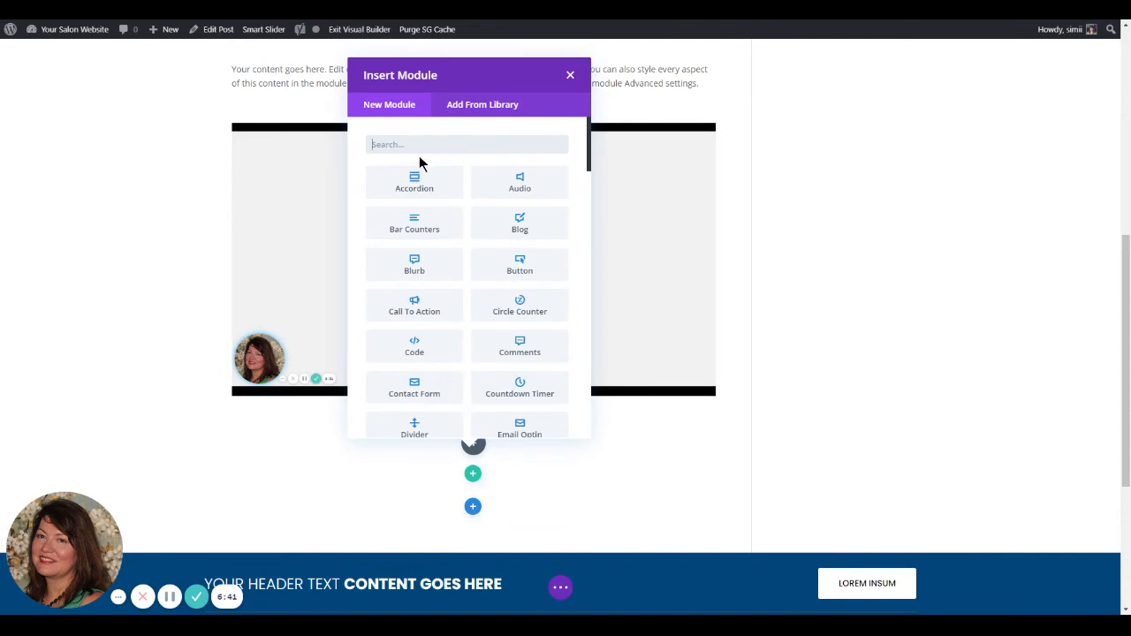
text(Text)
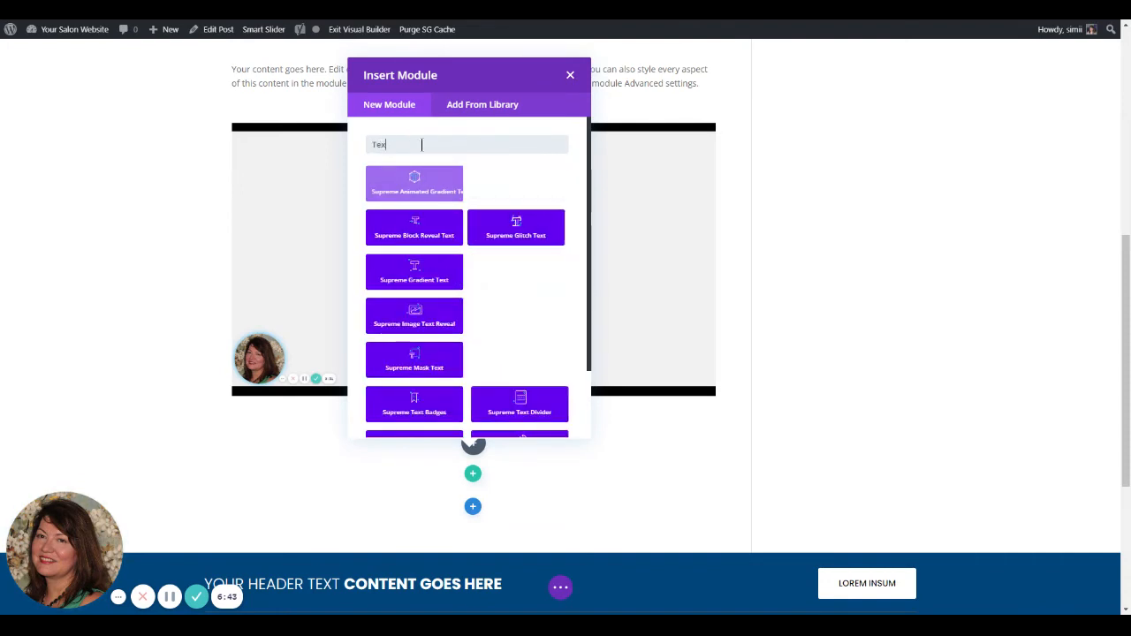
click(415, 404)
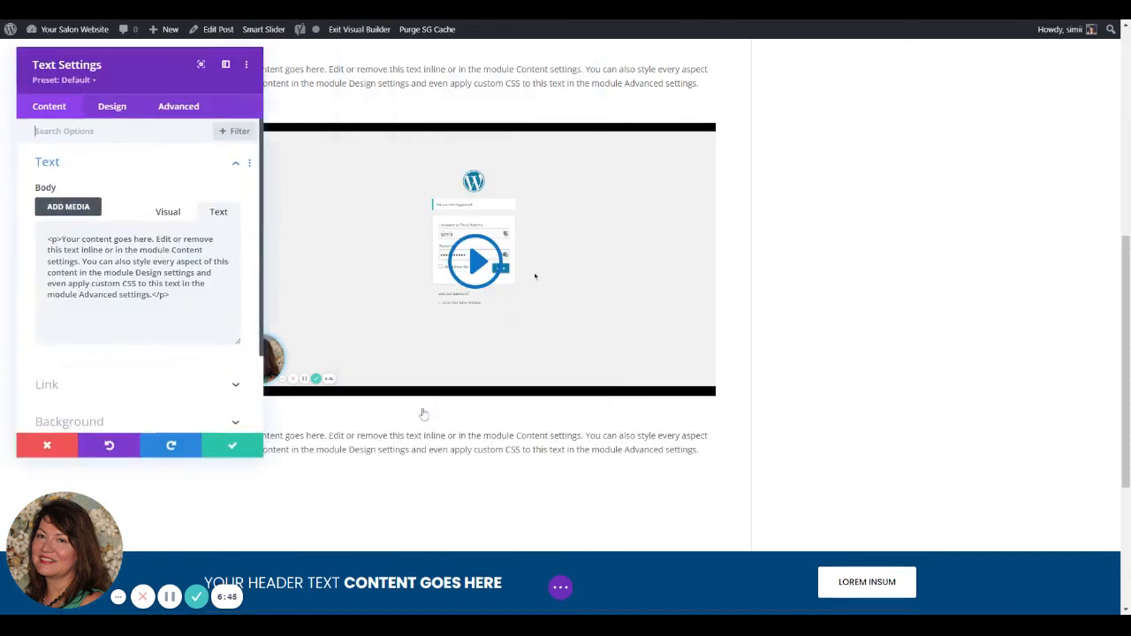
Step: Replace the new text module's placeholder body with the copied video transcript in the visual editor and save the module
click(159, 216)
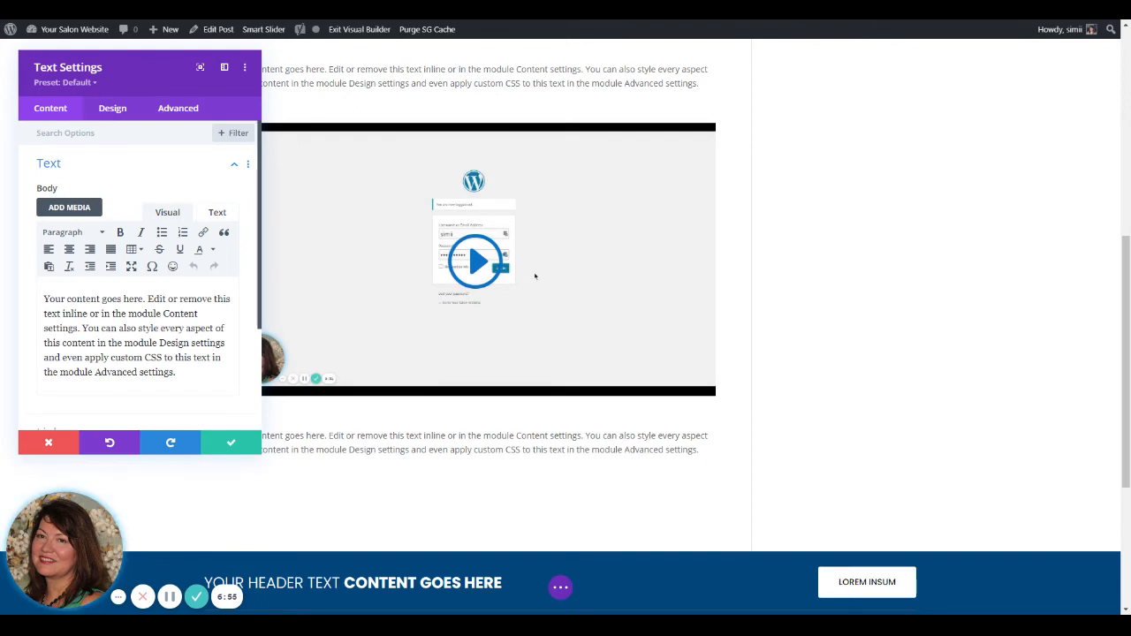
drag(44, 299, 187, 372)
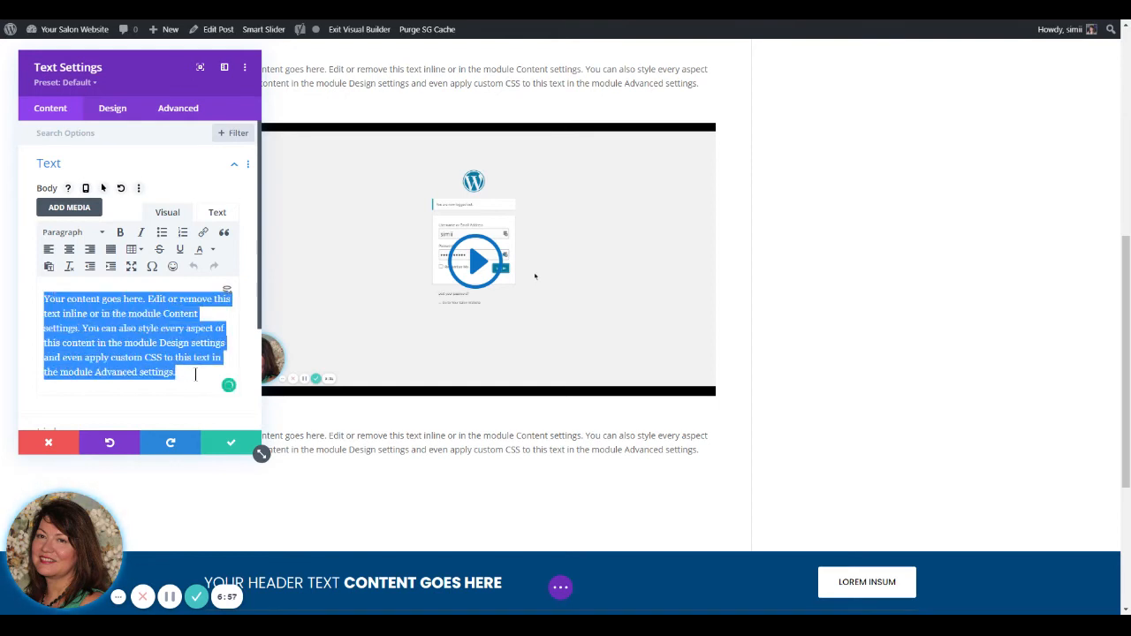
key(ctrl+v)
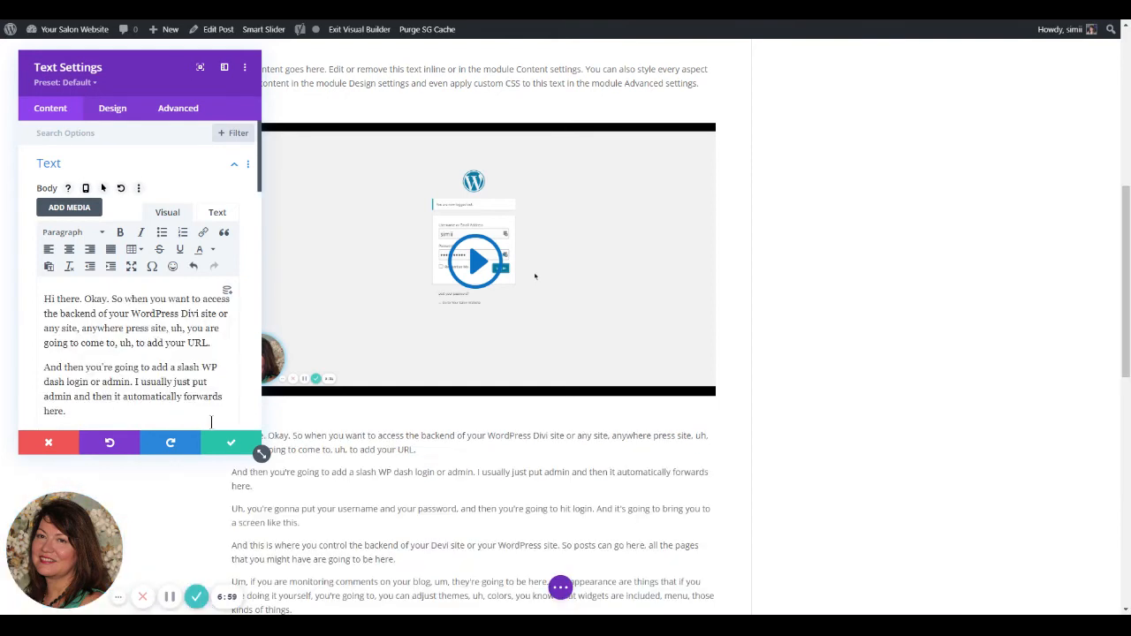
click(231, 442)
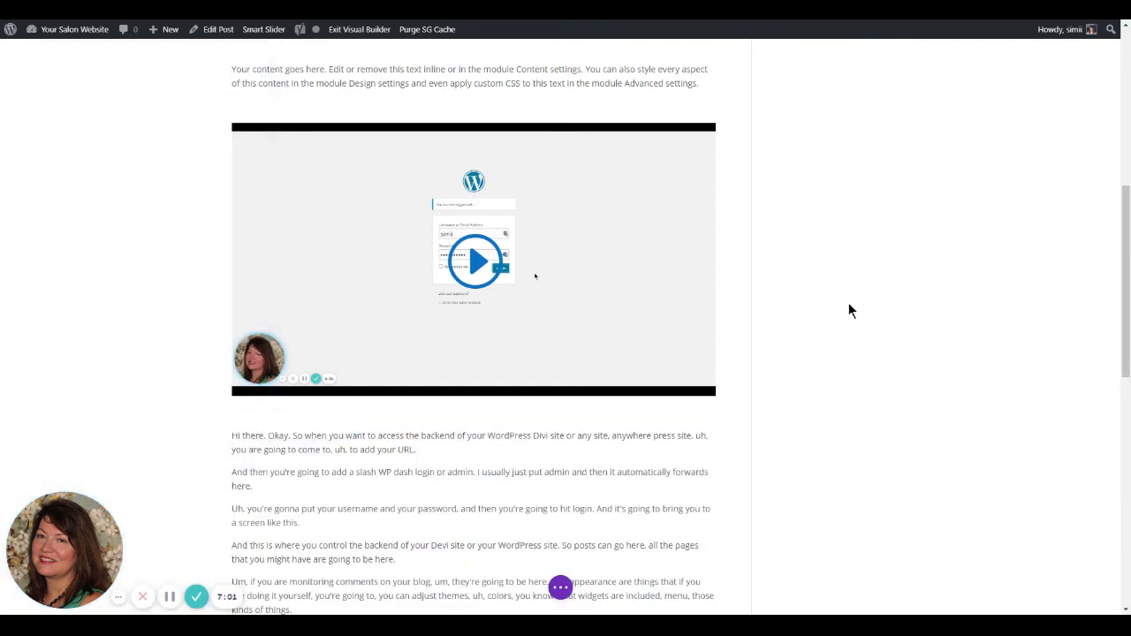
Step: Replace the placeholder body of the text module above the video with "Great Heading"
scroll(843, 326, down, 5)
scroll(836, 343, up, 1)
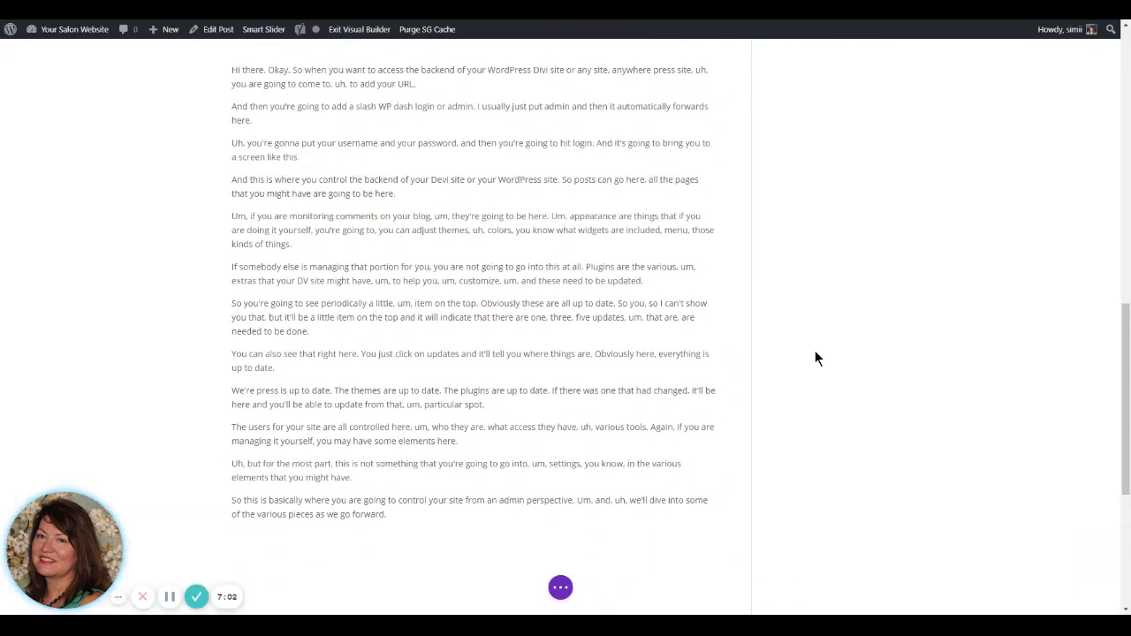
scroll(575, 437, up, 5)
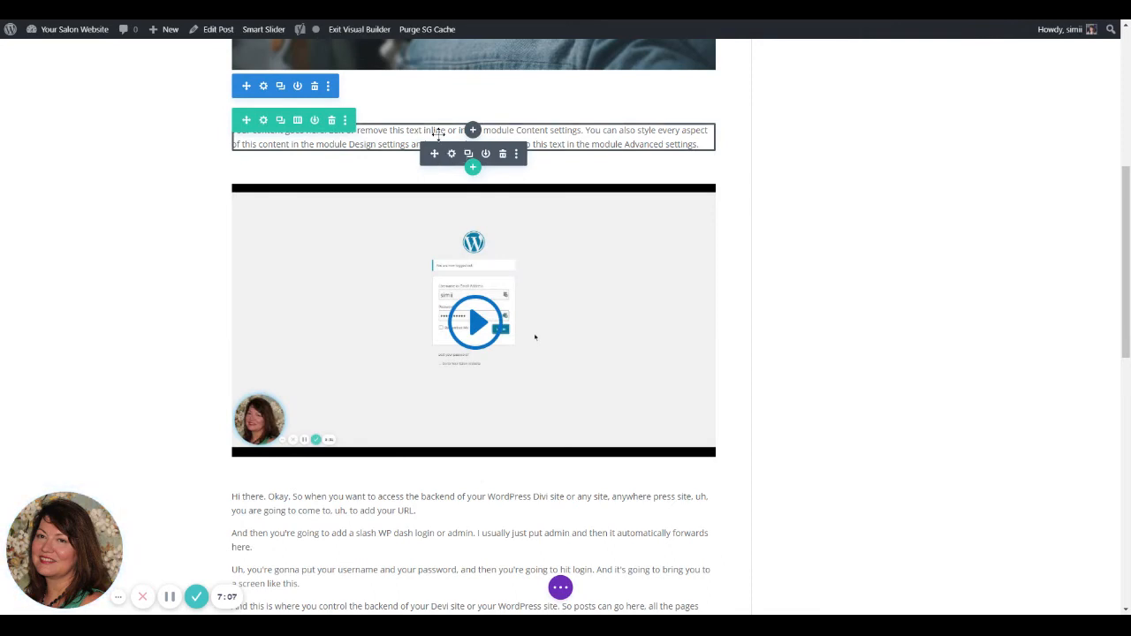
click(451, 153)
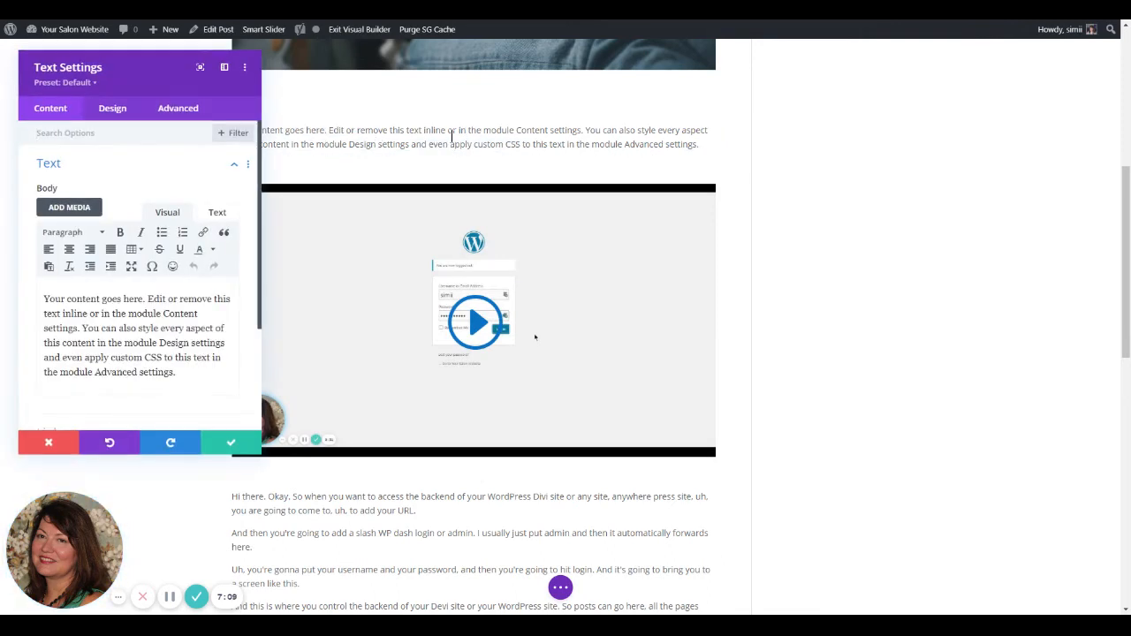
click(180, 328)
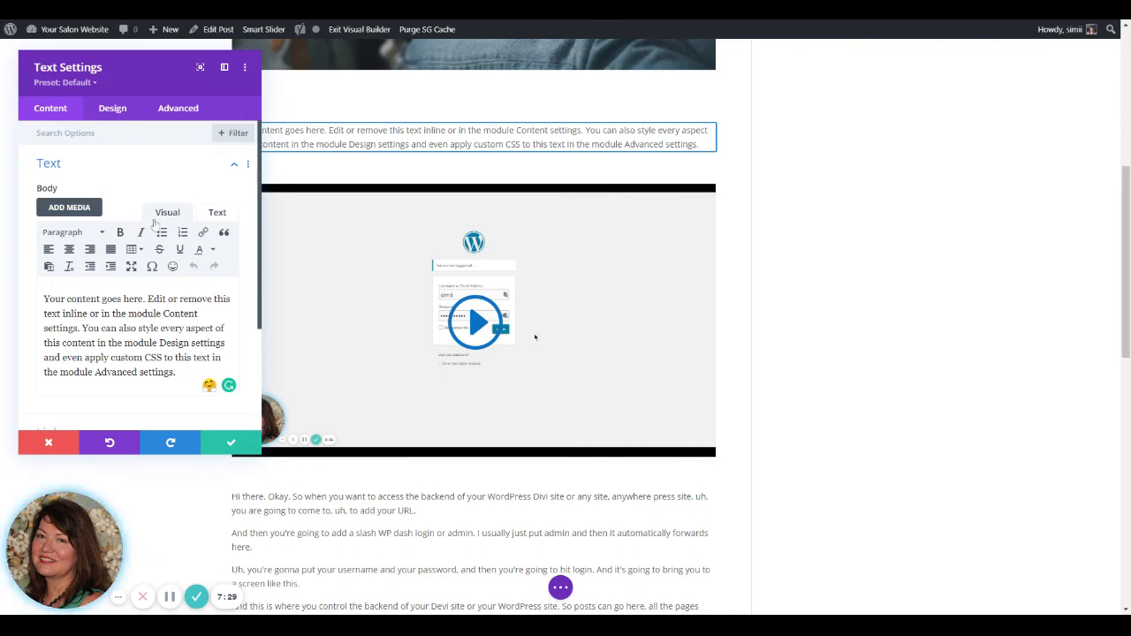
drag(44, 299, 181, 381)
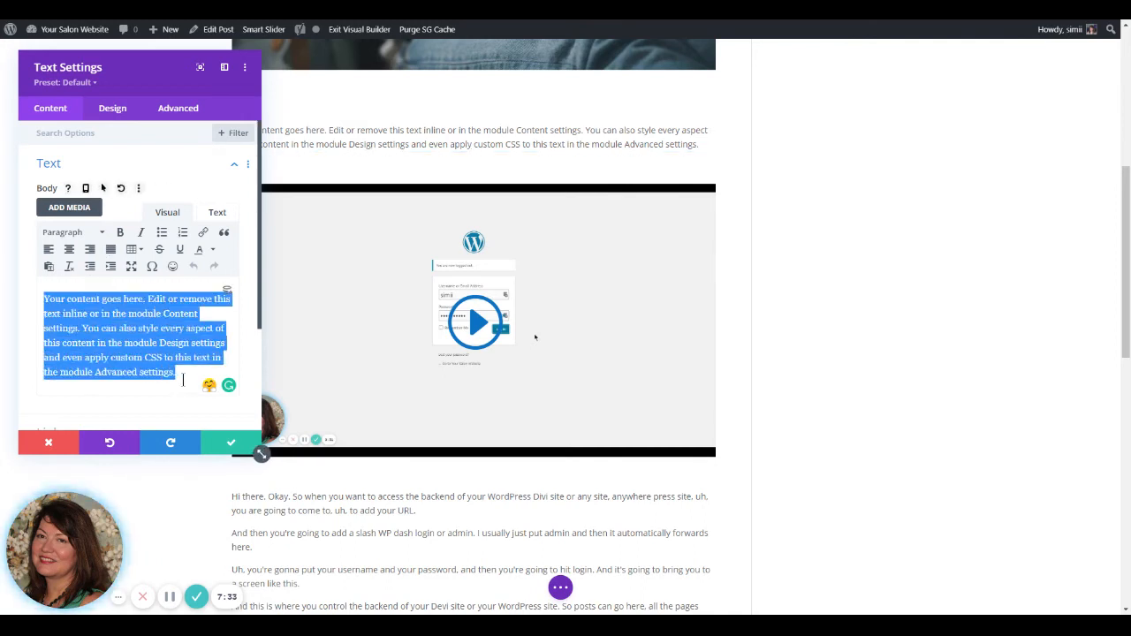
text(Hea)
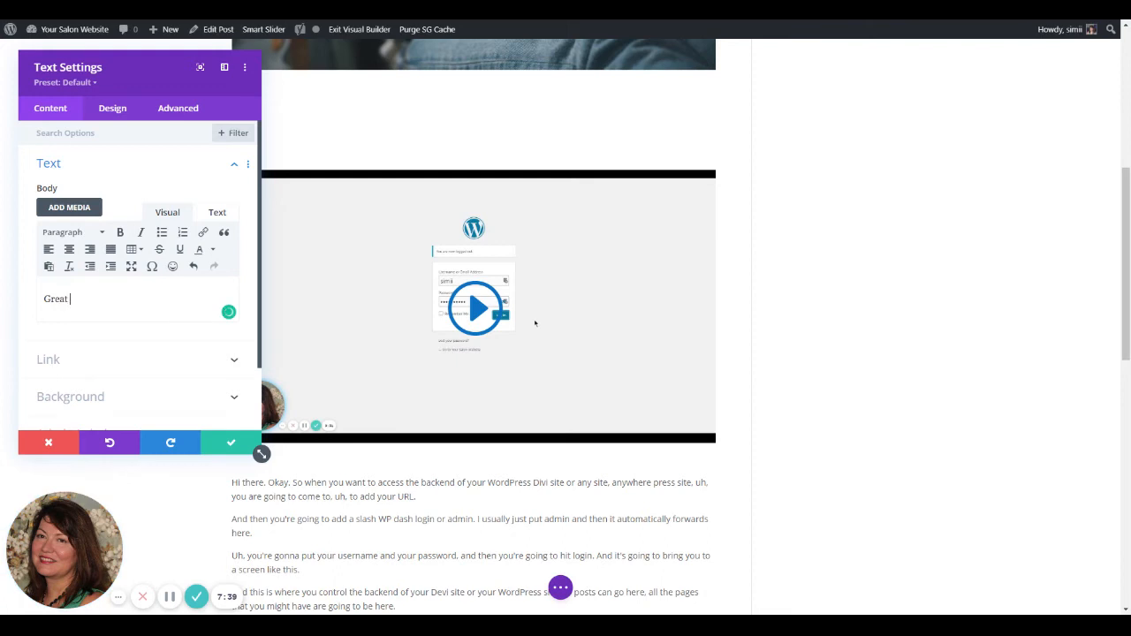
text(Heading)
Step: Format the "Great Heading" text as Heading 2 and save the text module
drag(110, 298, 43, 299)
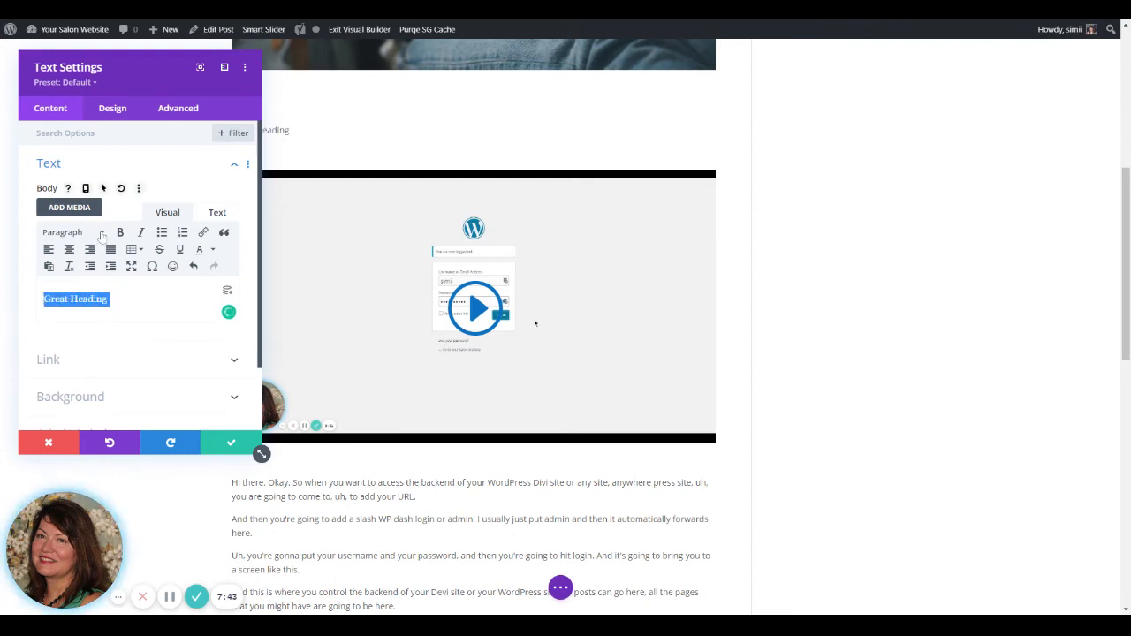
click(101, 233)
click(103, 309)
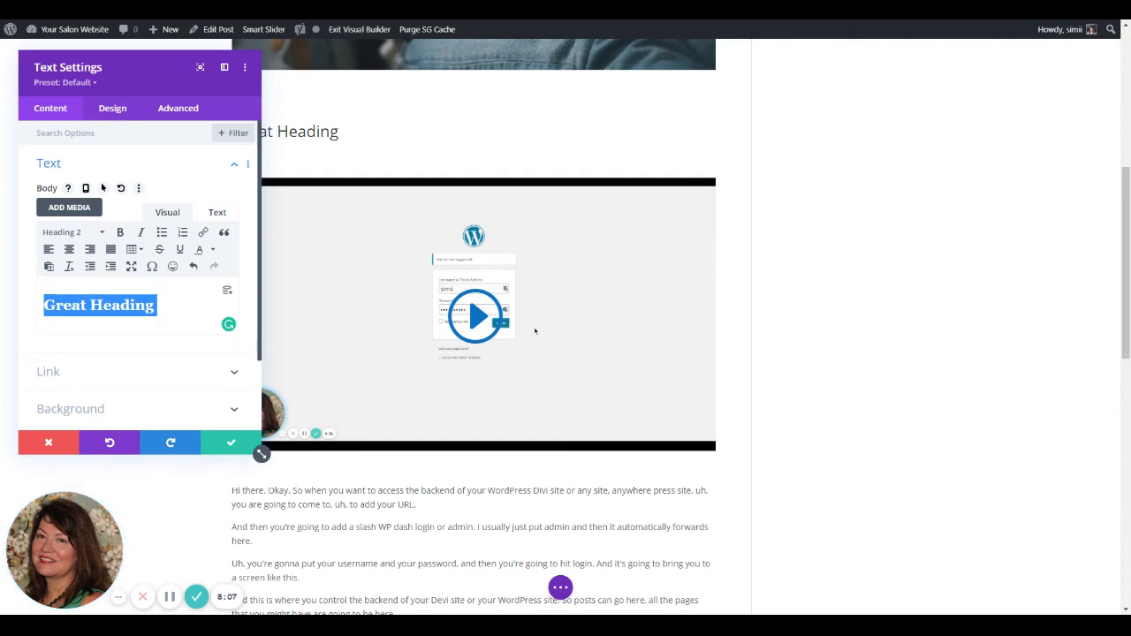
click(230, 441)
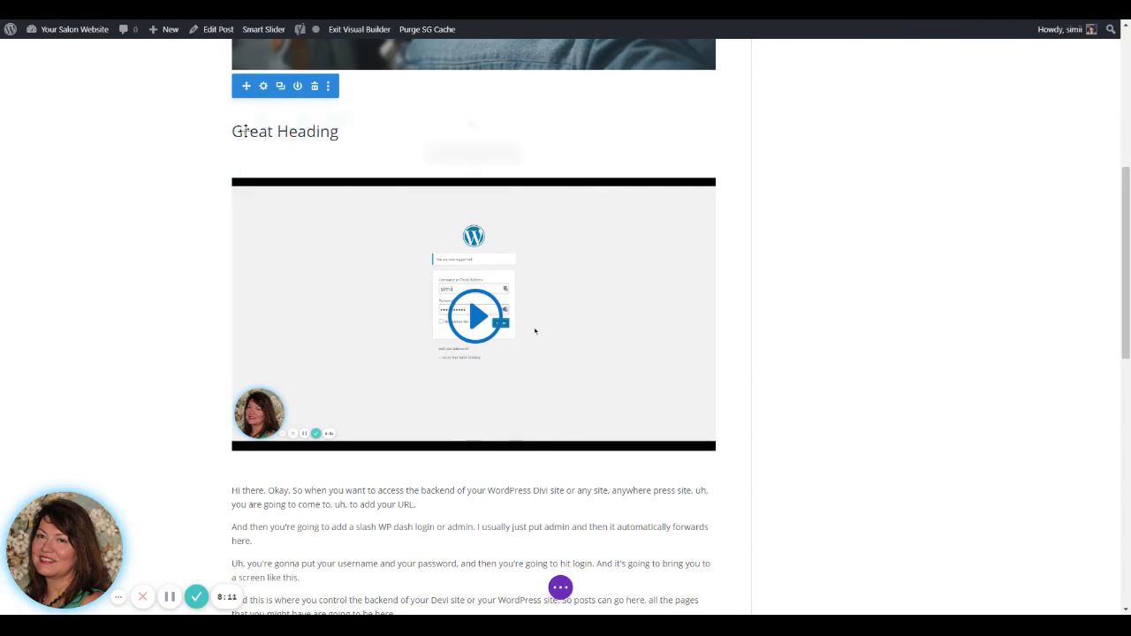
Step: Add a new line reading "Key Phrase" to the transcript after the paragraph ending "those kinds of things."
scroll(305, 188, down, 3)
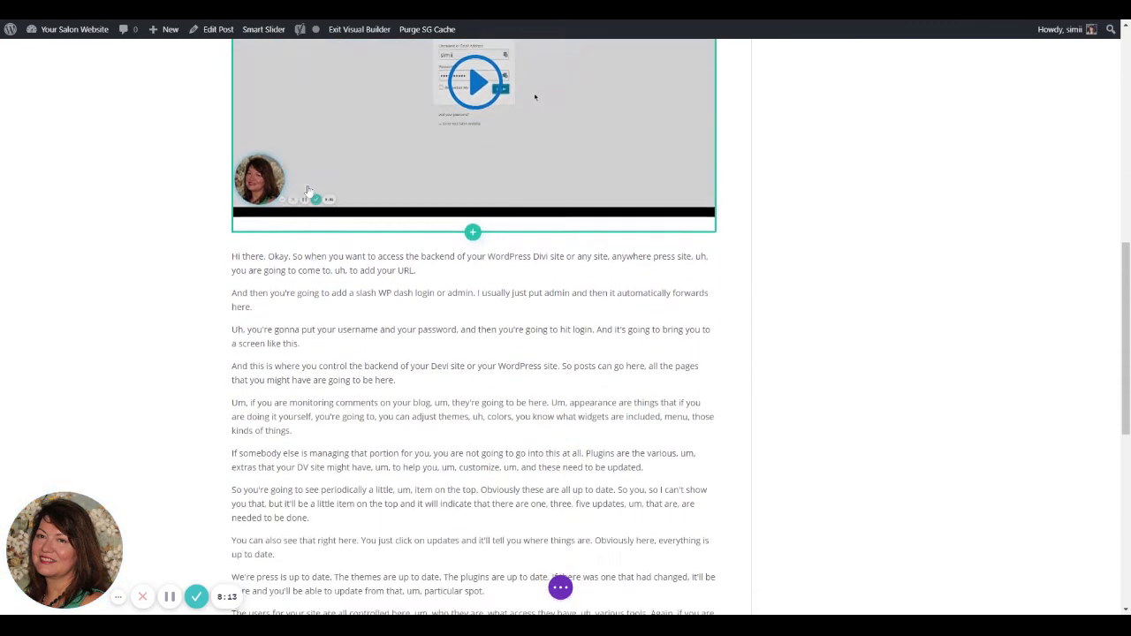
scroll(528, 412, down, 2)
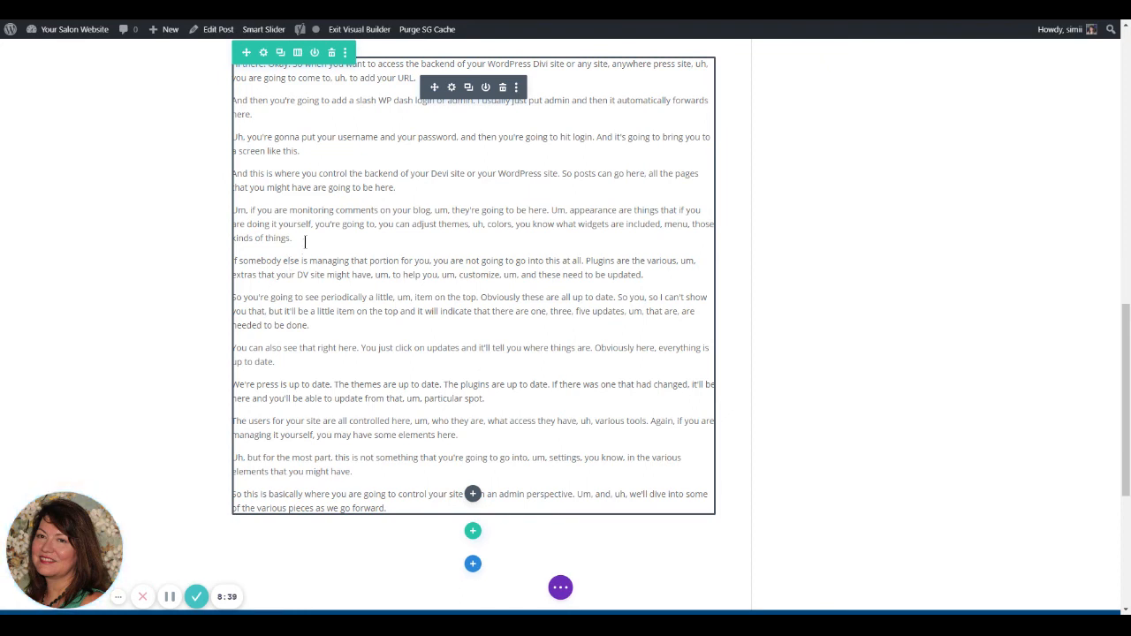
click(328, 236)
key(Return)
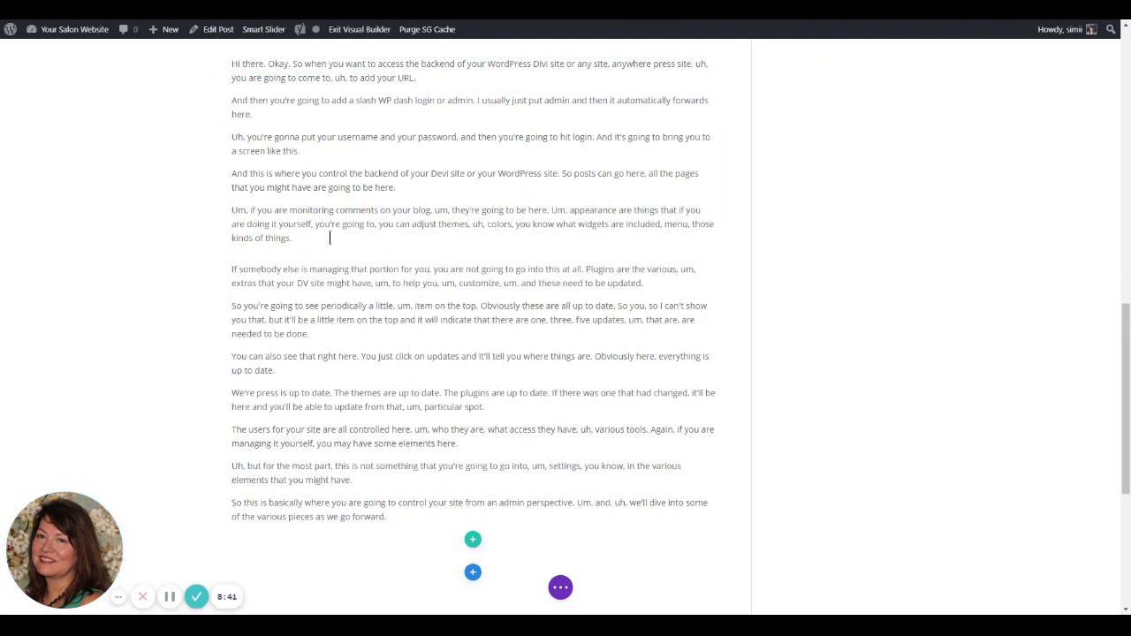
key(Return)
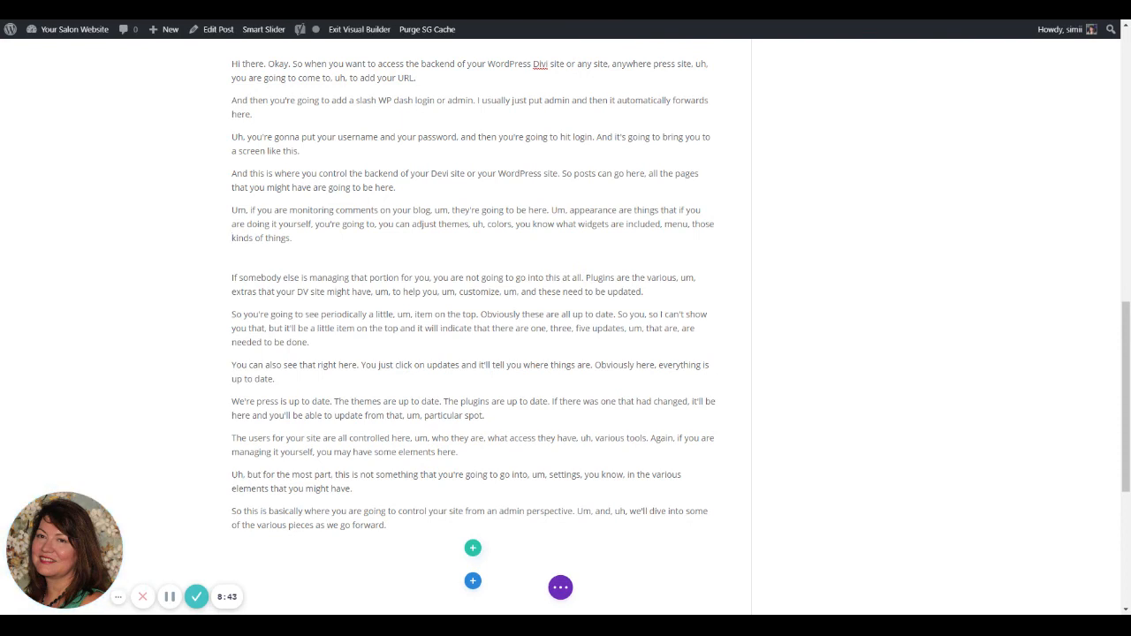
key(Up)
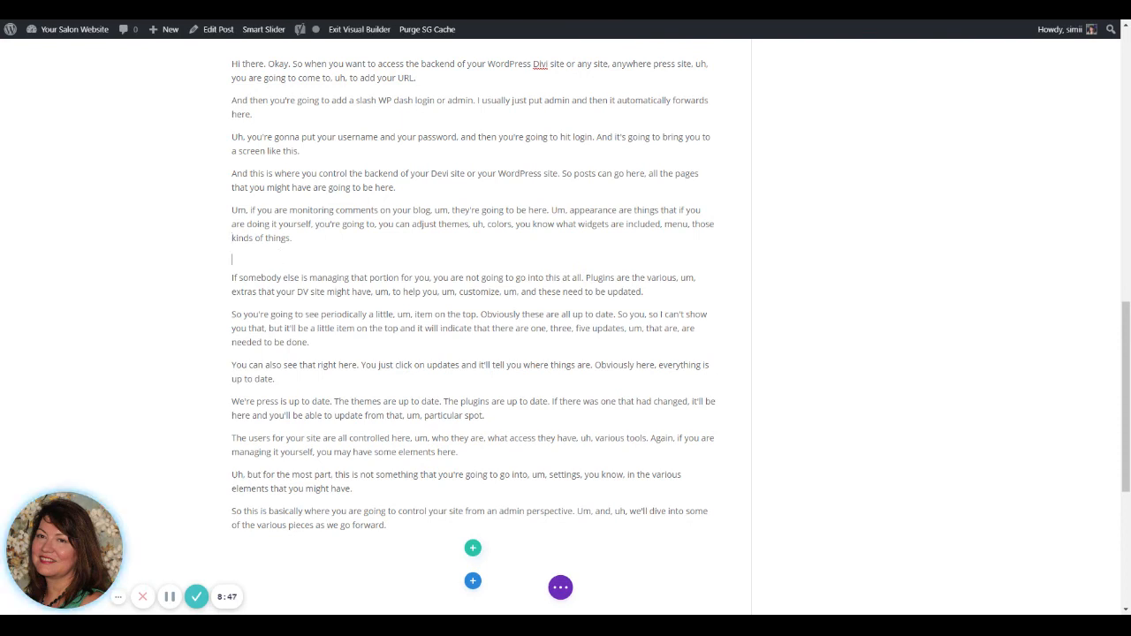
text(Key)
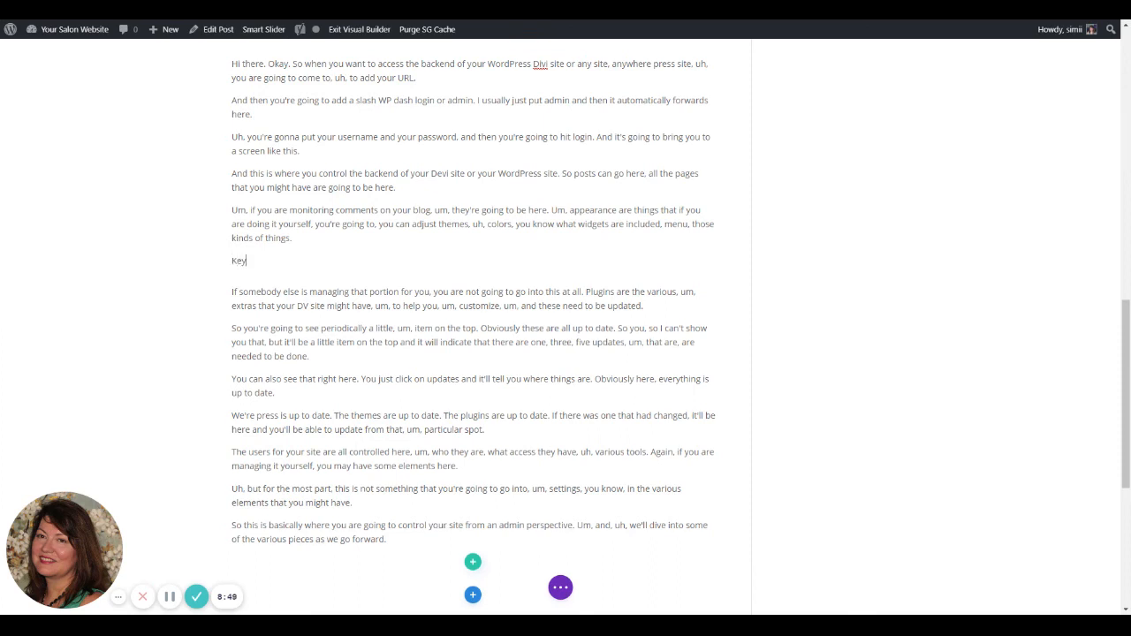
text( Phra)
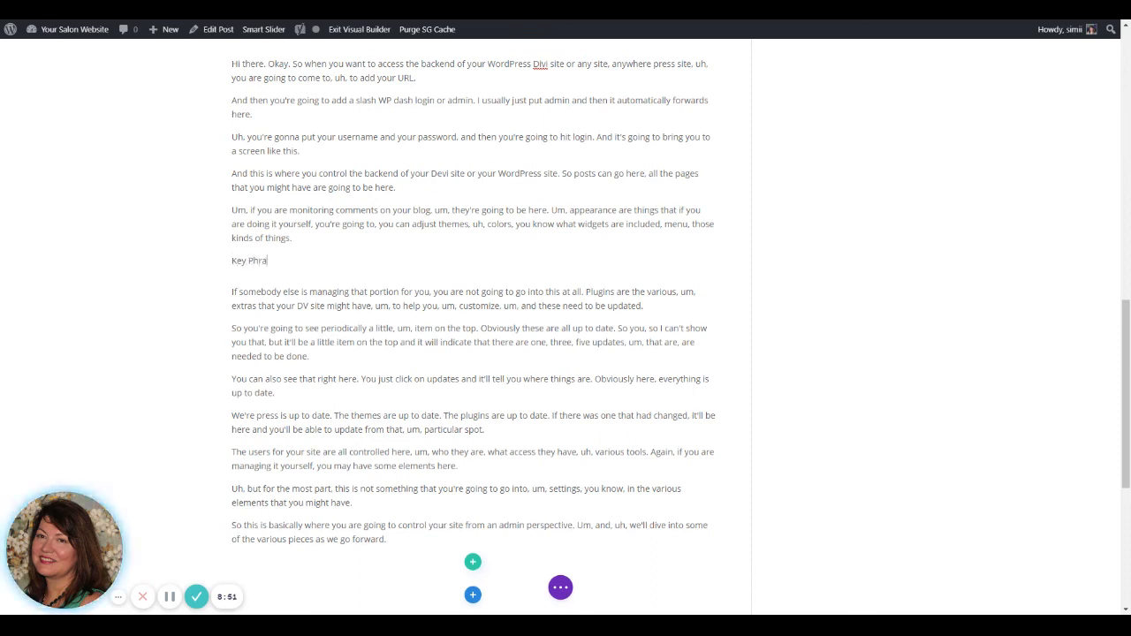
text(se)
drag(277, 263, 225, 263)
click(283, 260)
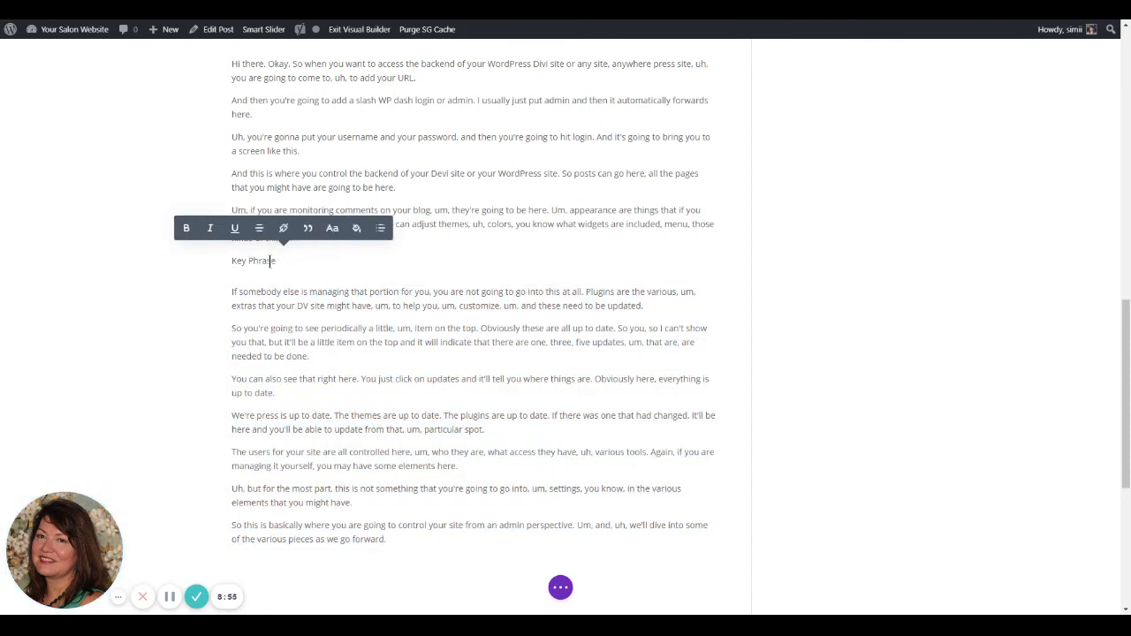
Step: Open the transcript text module's settings and format the "Key Phrase" line as Heading 3
scroll(446, 301, up, 2)
scroll(443, 307, down, 2)
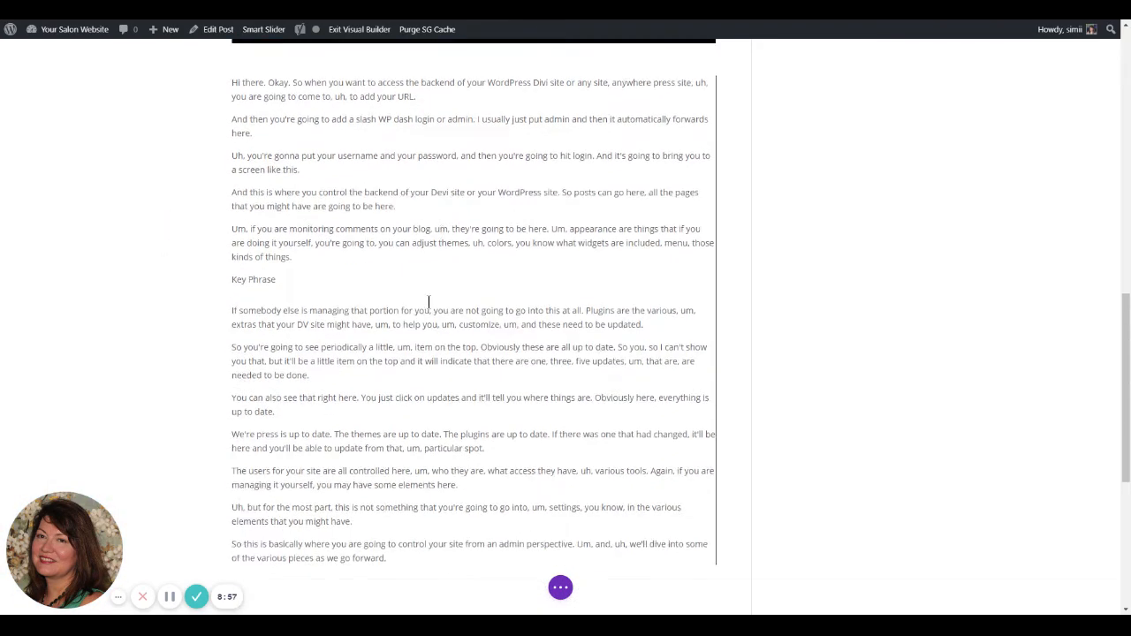
scroll(430, 304, up, 2)
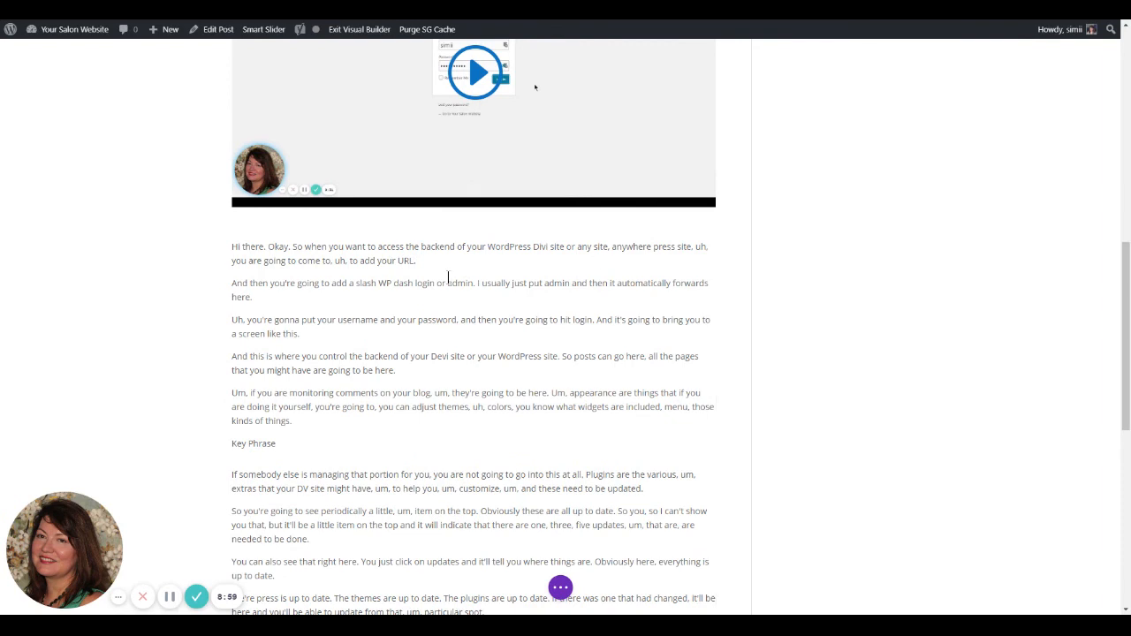
triple_click(789, 319)
click(788, 319)
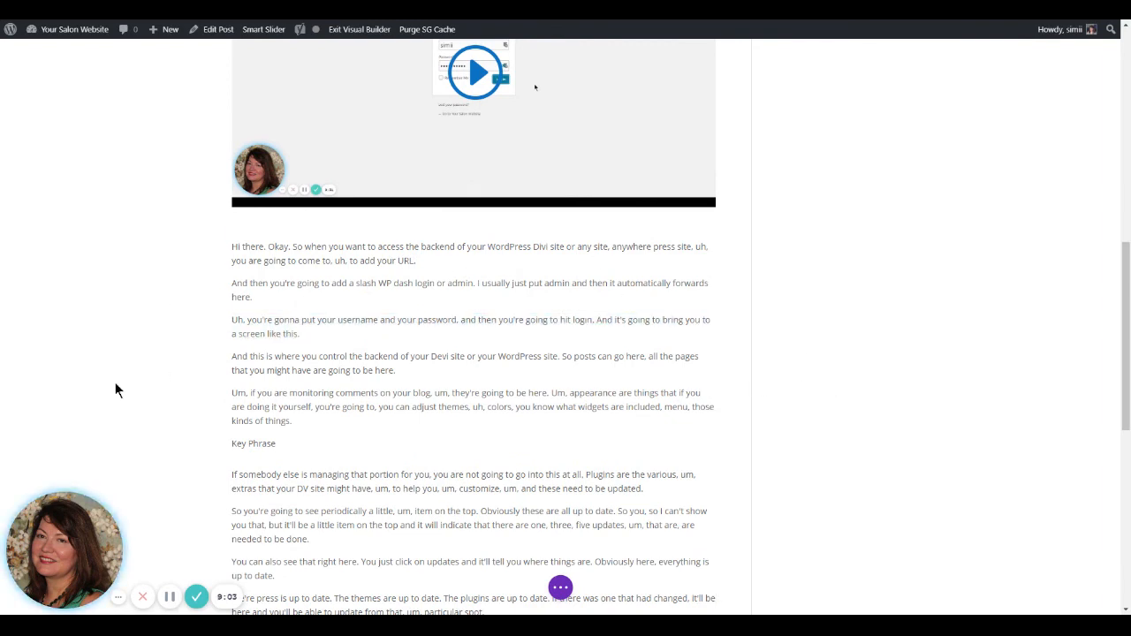
mouse_move(459, 236)
click(451, 270)
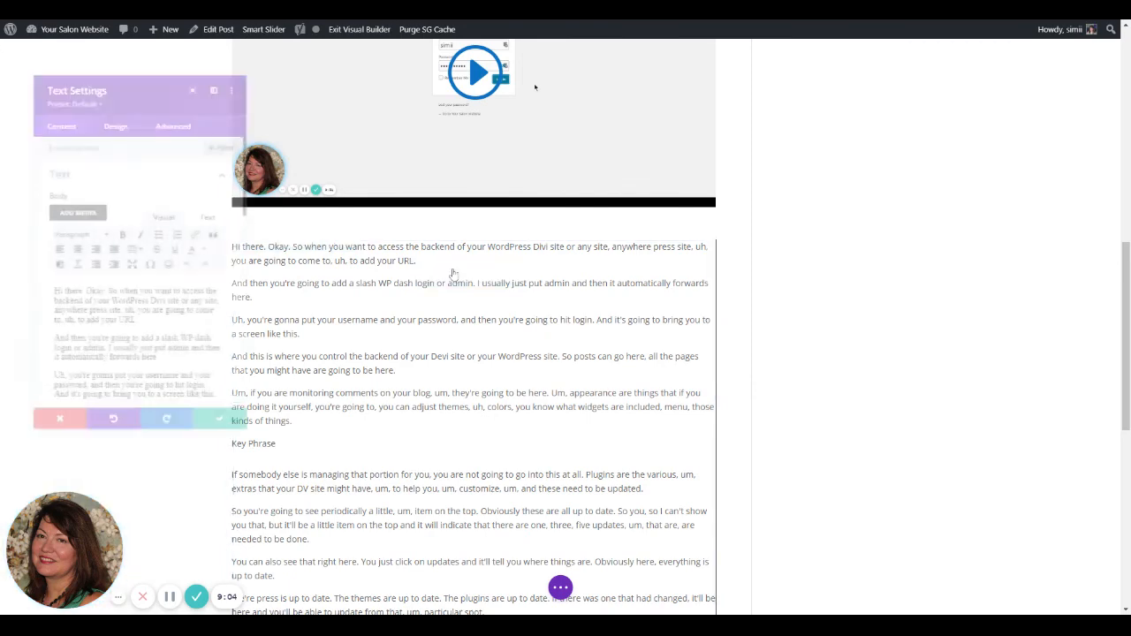
scroll(93, 345, down, 4)
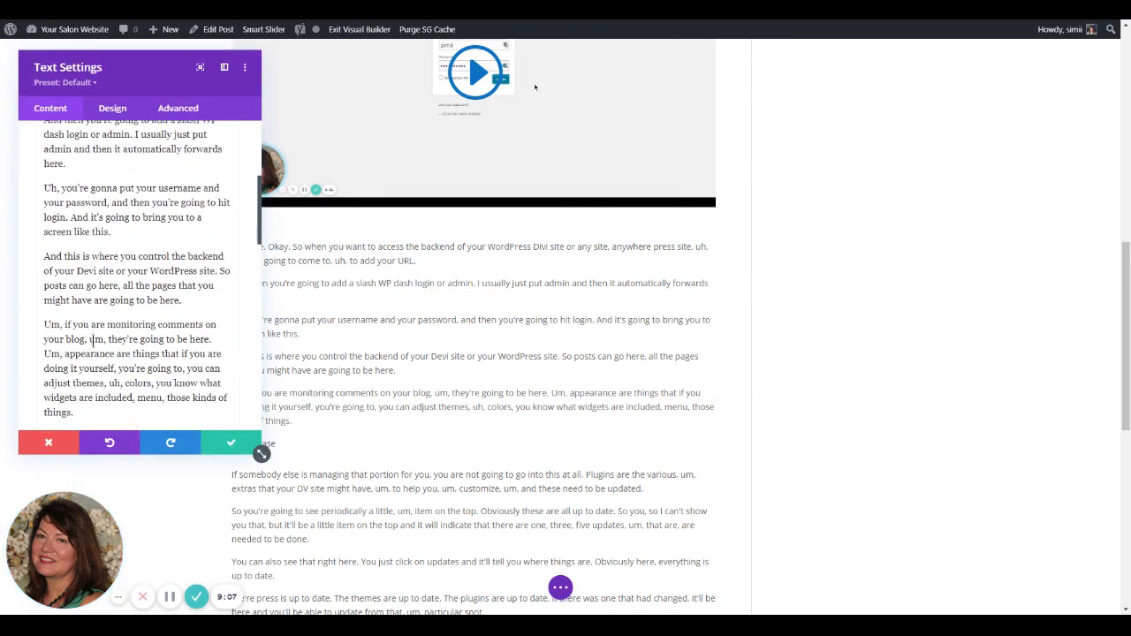
drag(91, 257, 43, 257)
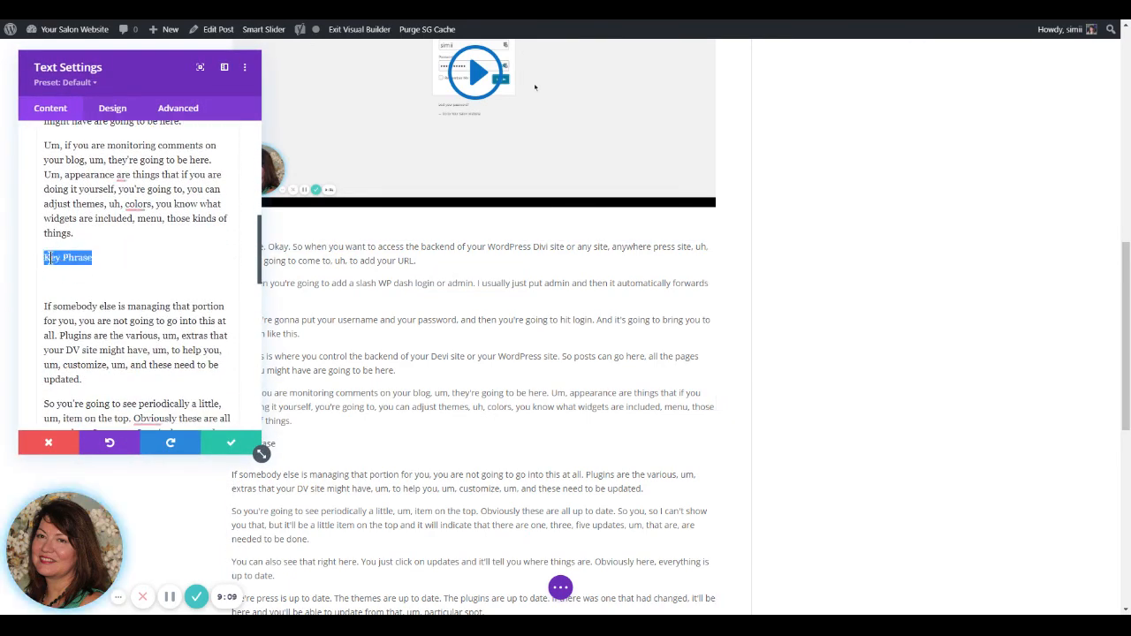
scroll(139, 274, up, 8)
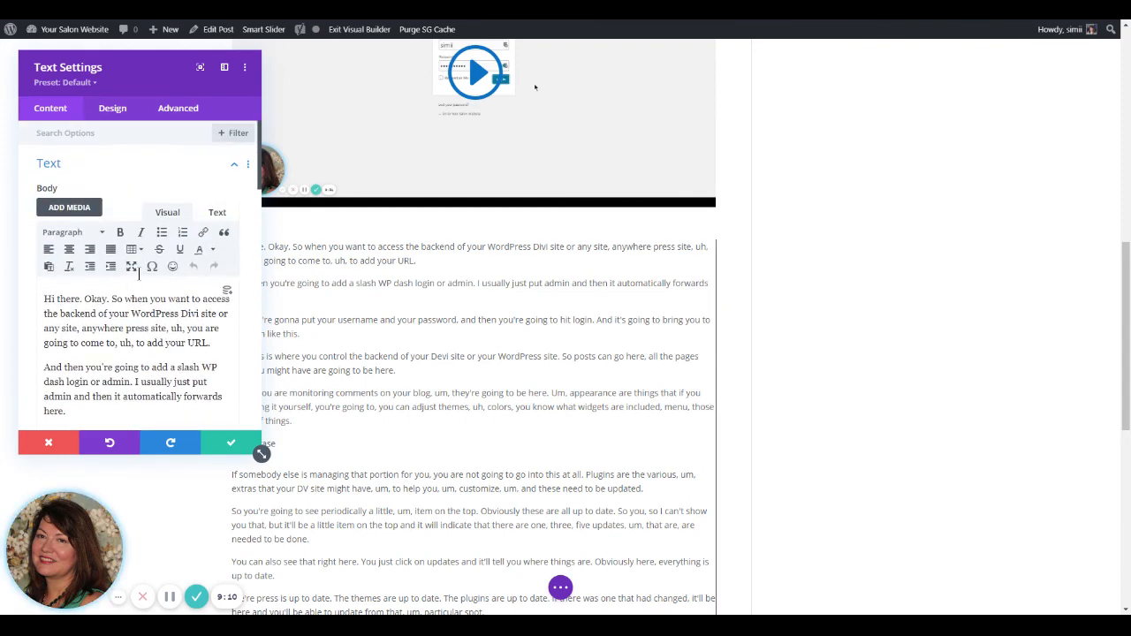
click(97, 233)
click(78, 329)
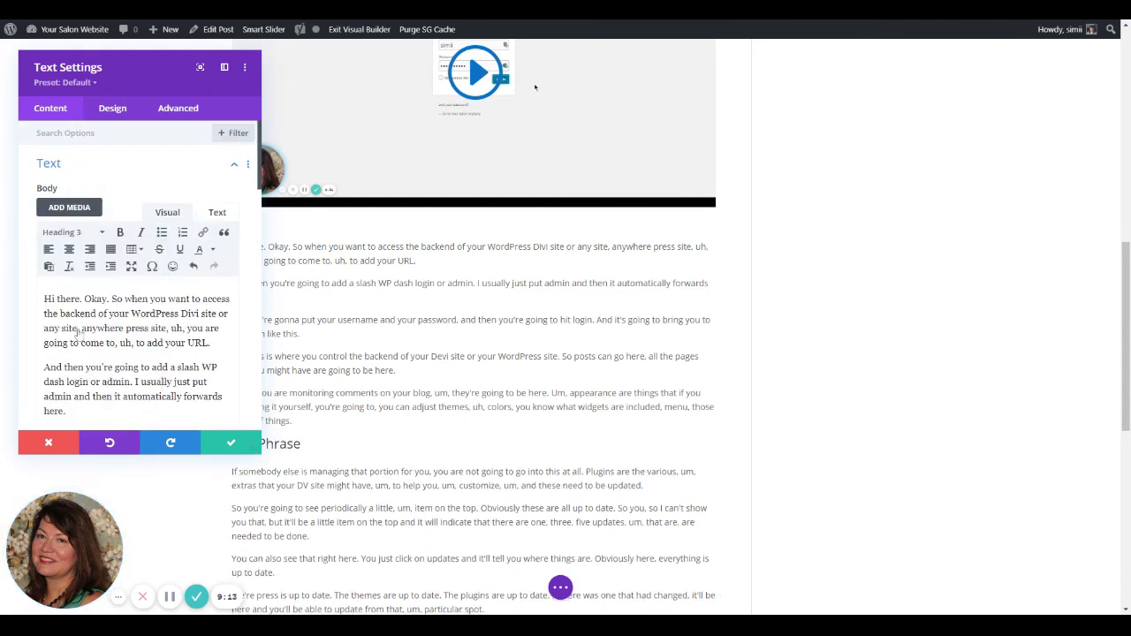
Step: Remove the empty line below the "Key Phrase" heading in the transcript body
scroll(257, 449, down, 5)
scroll(139, 325, down, 2)
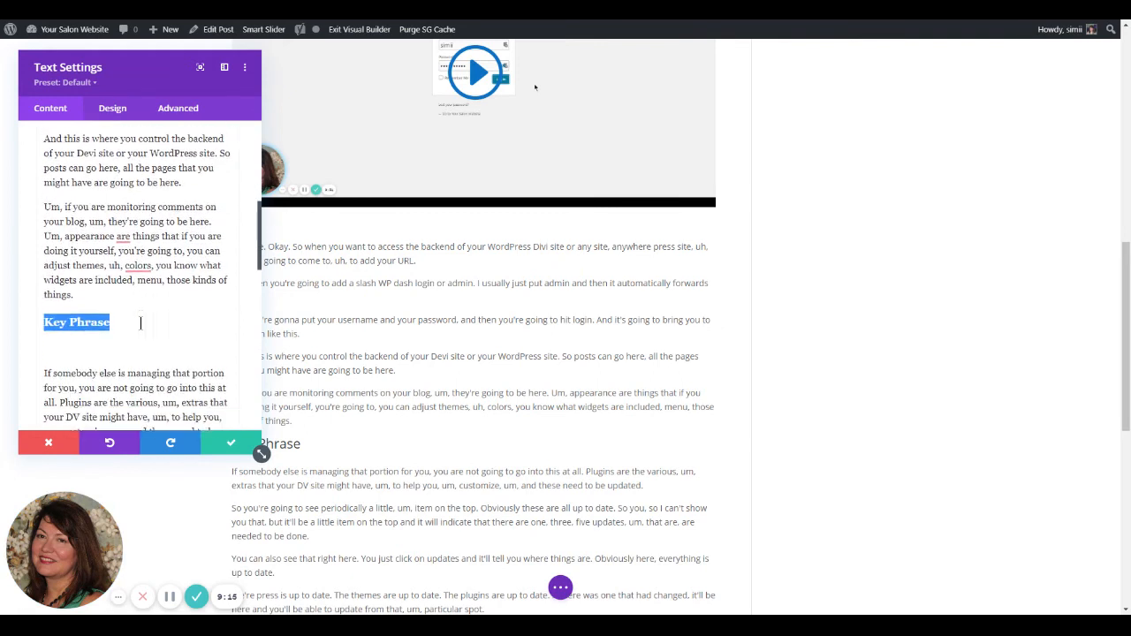
click(85, 351)
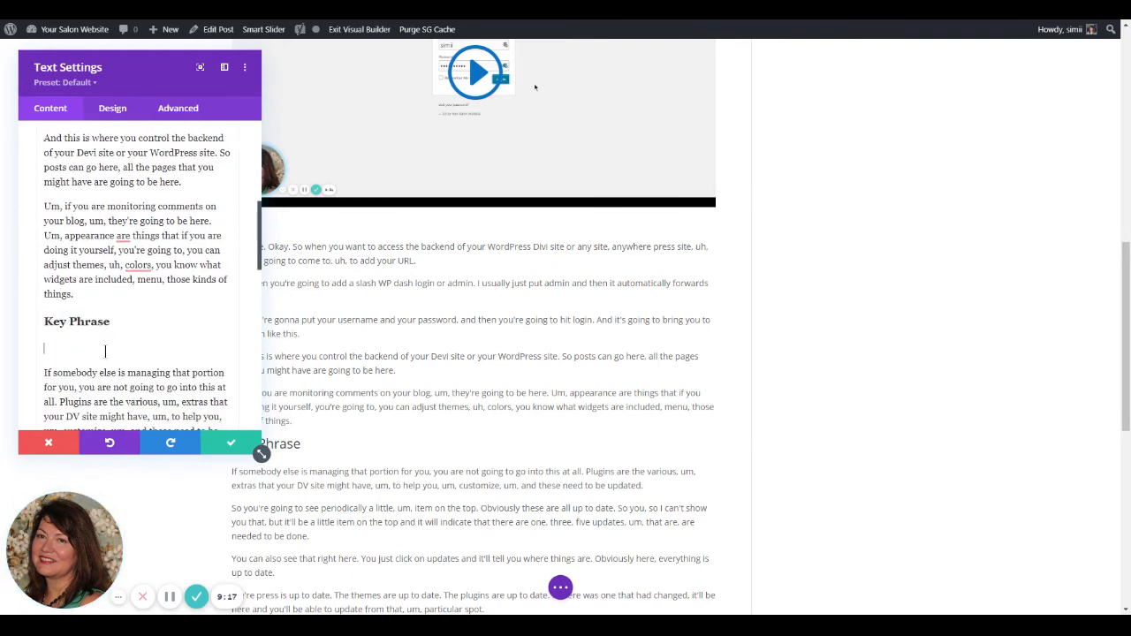
key(BackSpace)
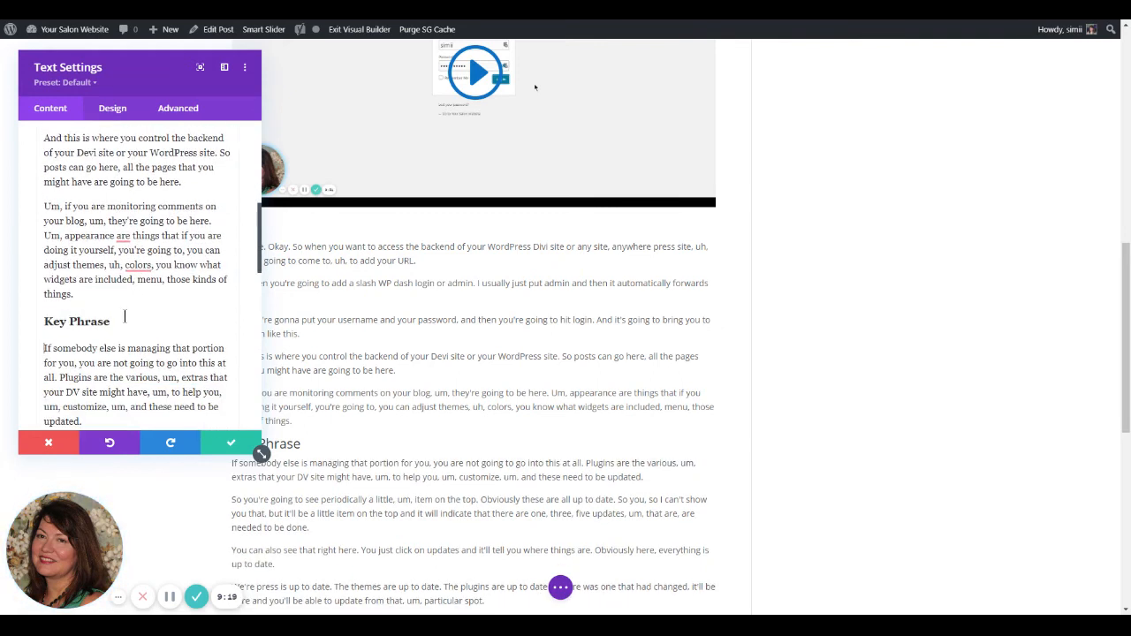
Step: Copy the "Key Phrase" heading and paste it on a new line after the transcript paragraph ending "are needed to be done."
scroll(165, 291, up, 1)
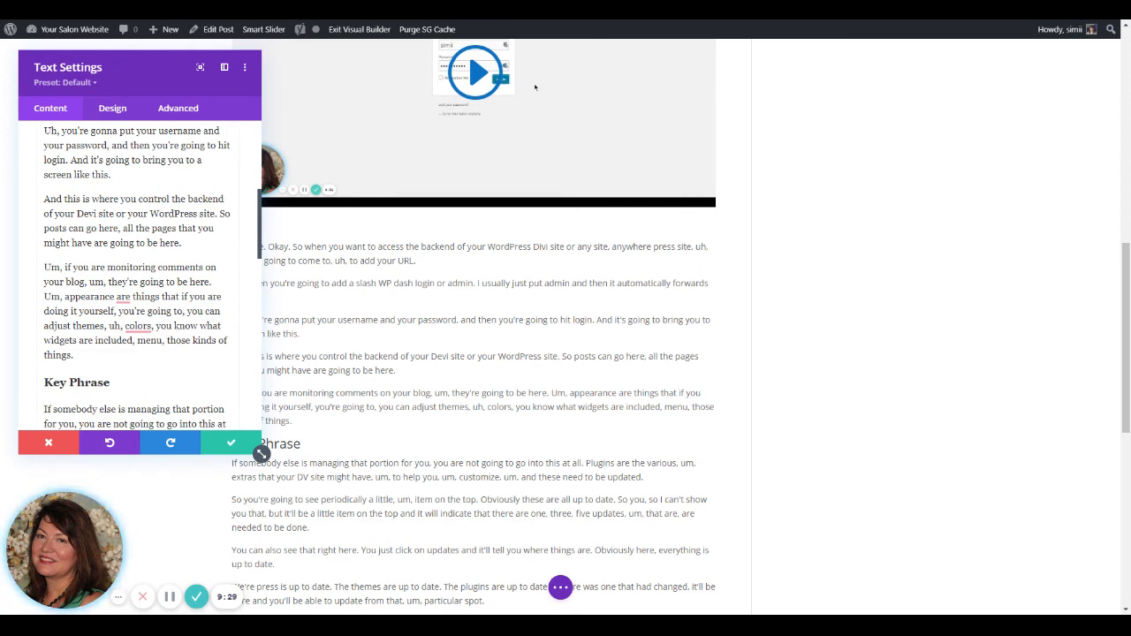
scroll(75, 287, down, 3)
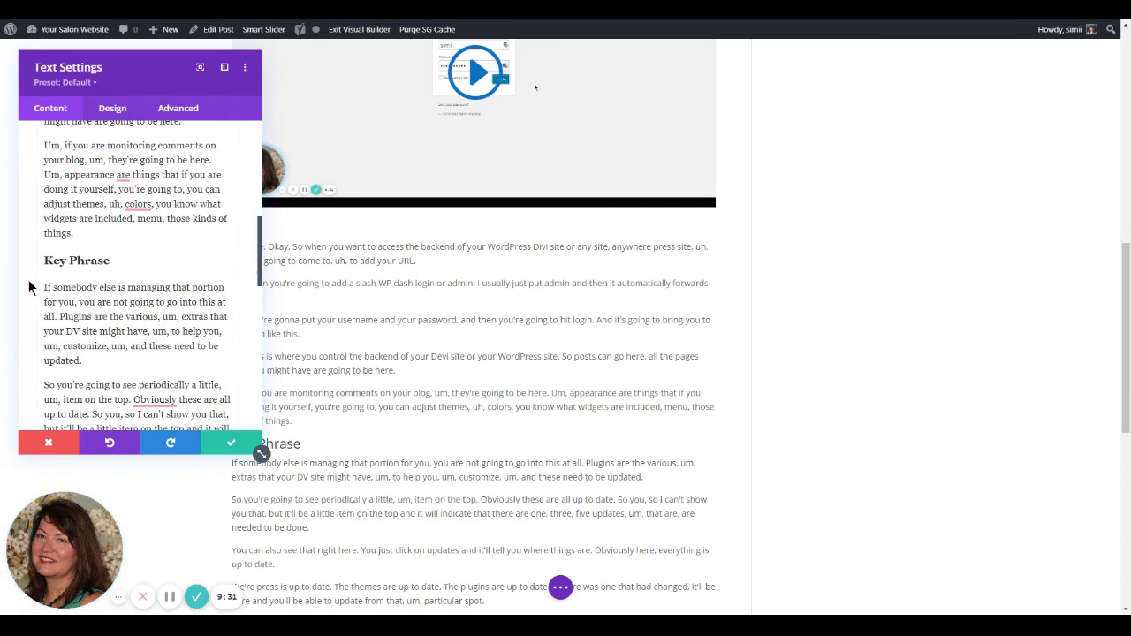
scroll(106, 318, down, 6)
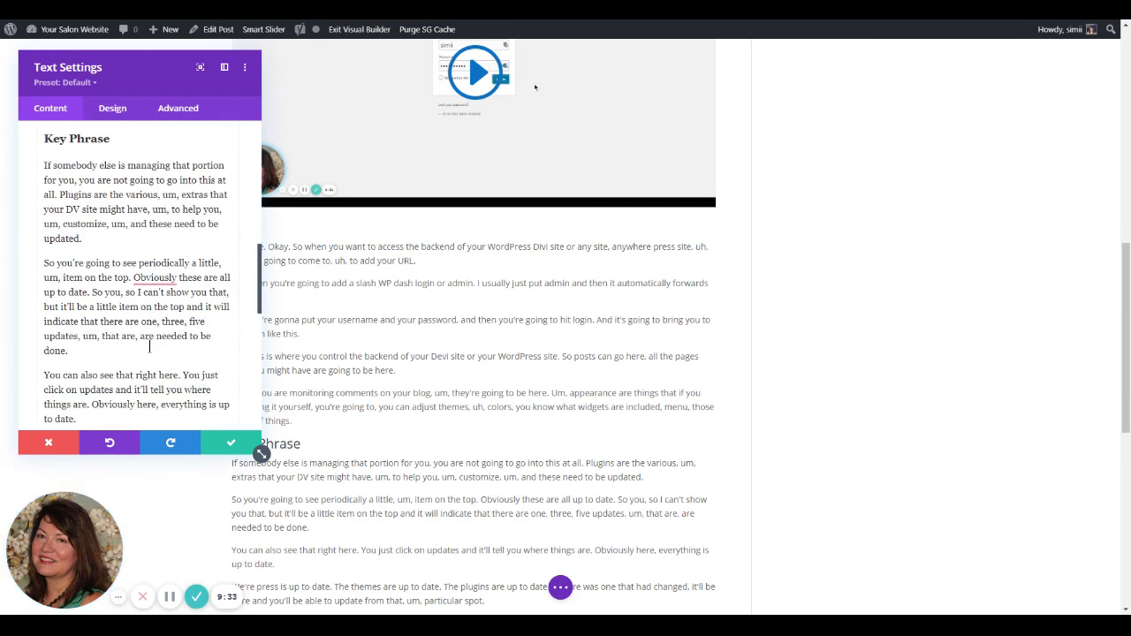
scroll(46, 268, up, 6)
drag(111, 260, 42, 258)
key(ctrl+c)
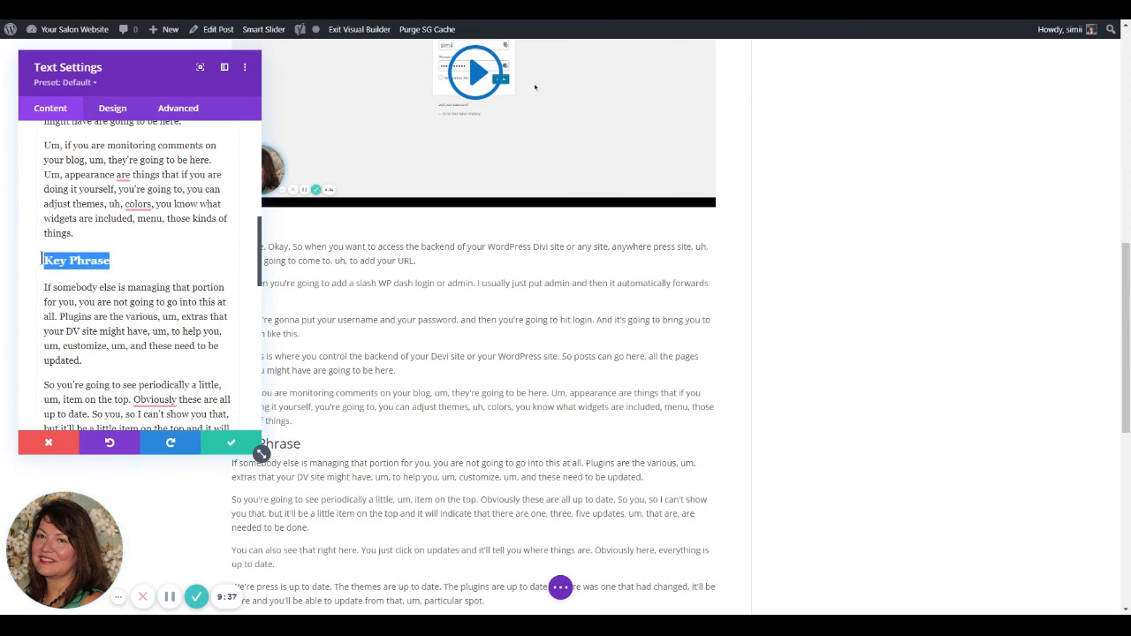
scroll(42, 258, down, 5)
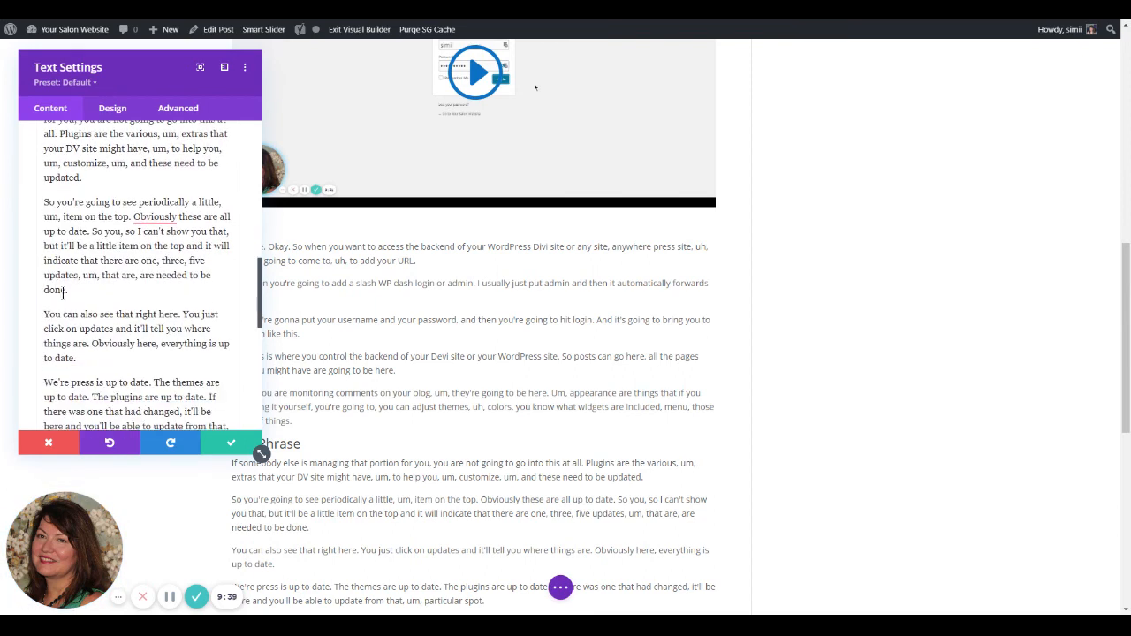
key(Return)
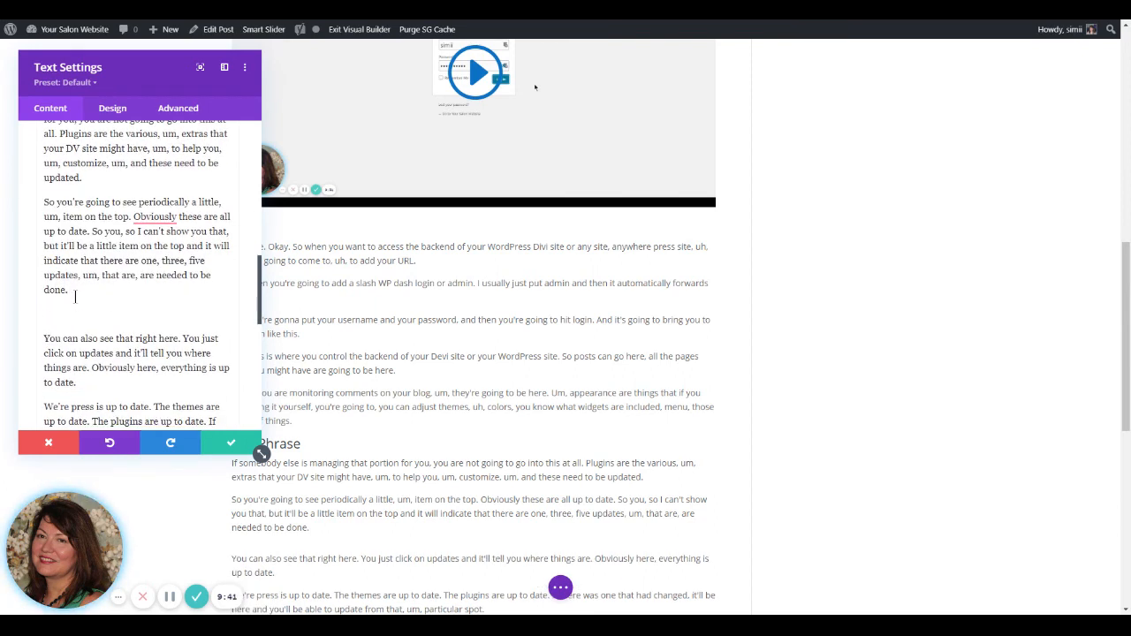
key(ctrl+v)
Step: Replace the wording of the pasted heading with "Heading"
drag(45, 317, 90, 317)
text(Heading)
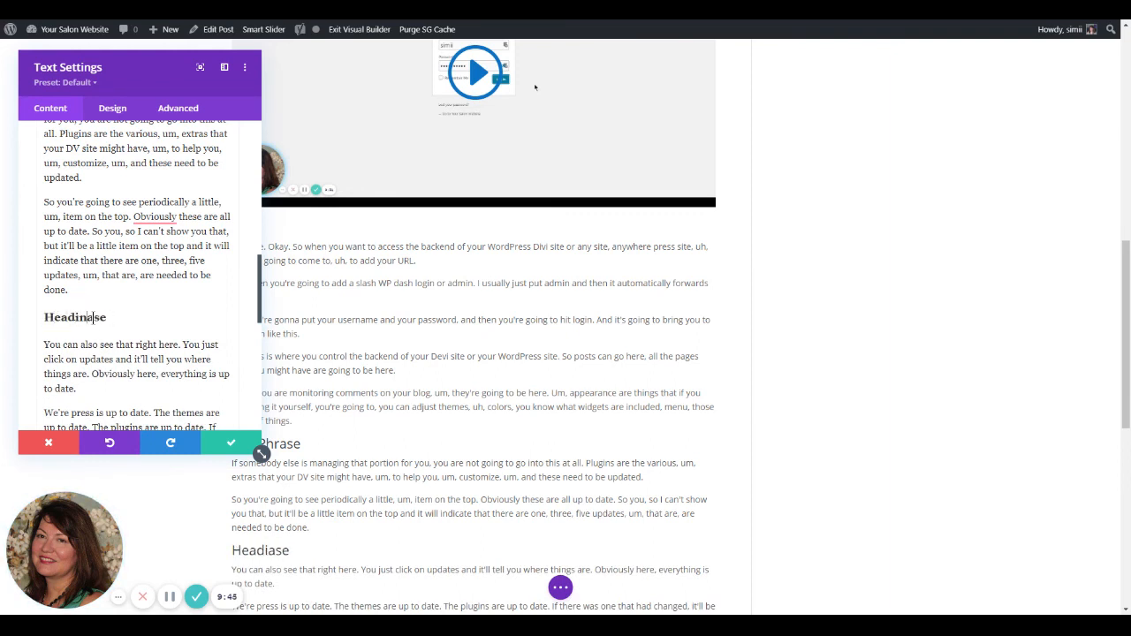
key(Delete)
key(Delete)
key(Delete)
Step: Format the transcript paragraph beginning "The users for your site are all controlled here" as a blockquote
scroll(77, 311, down, 4)
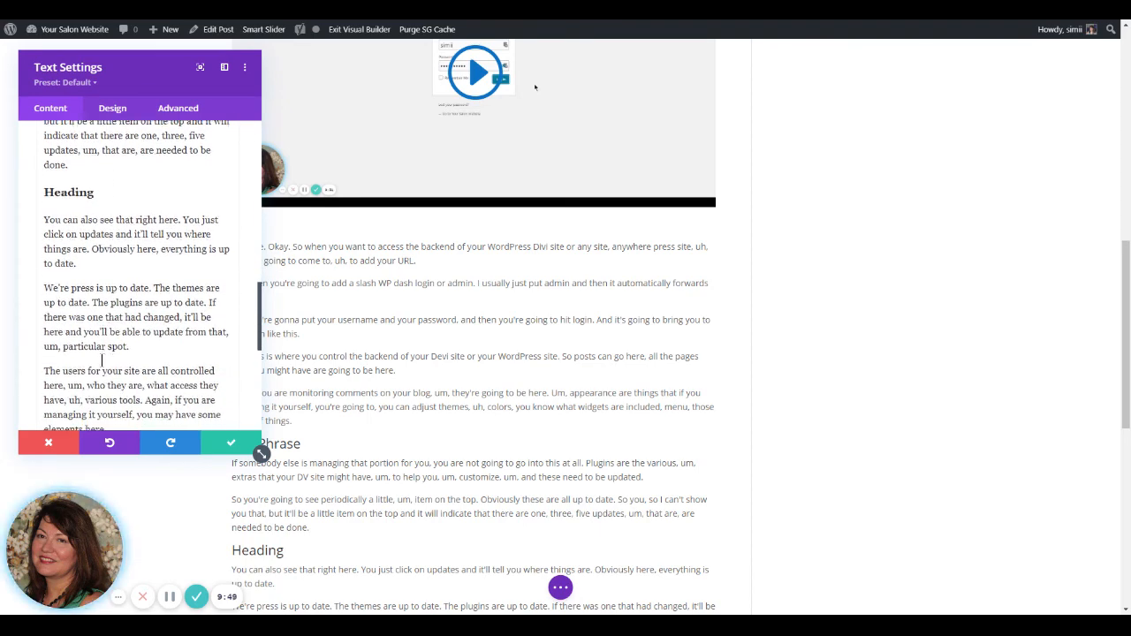
scroll(102, 359, down, 2)
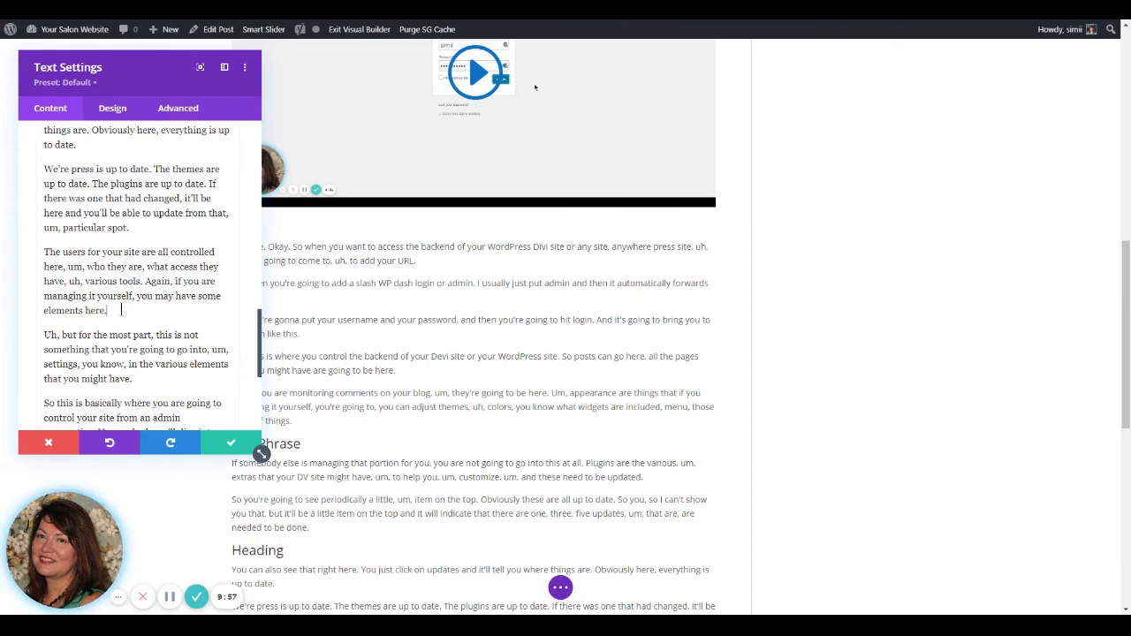
drag(113, 311, 41, 257)
scroll(41, 250, up, 15)
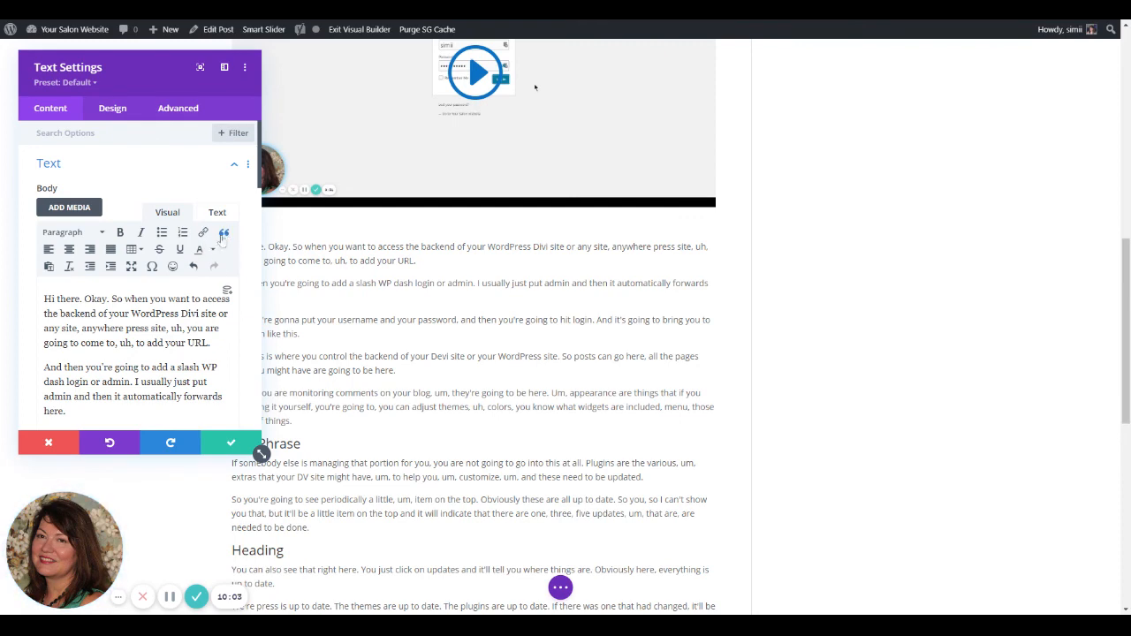
scroll(136, 344, down, 4)
scroll(136, 345, down, 10)
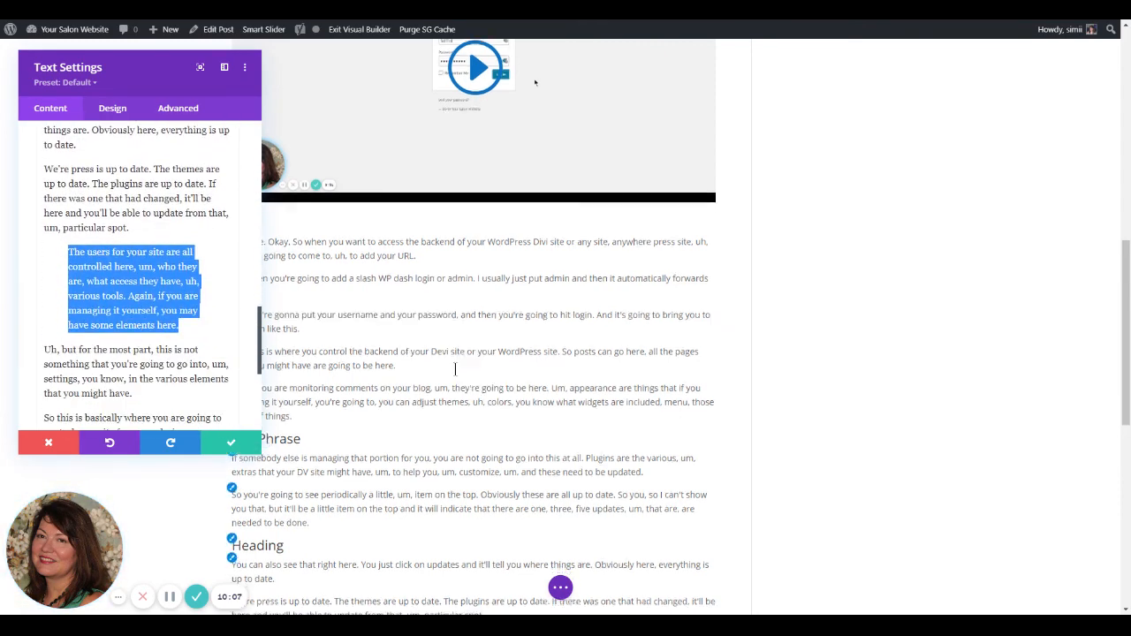
Step: Move the text settings window aside to check the blockquote on the page, and save the text module
scroll(455, 371, down, 5)
scroll(455, 372, up, 3)
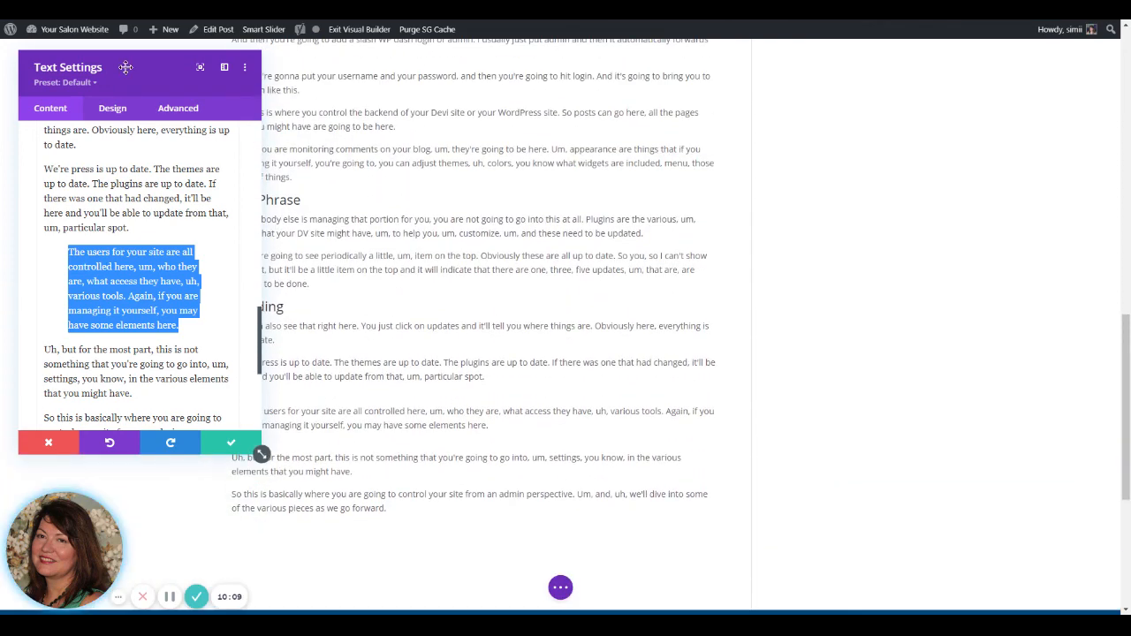
drag(149, 68, 692, 74)
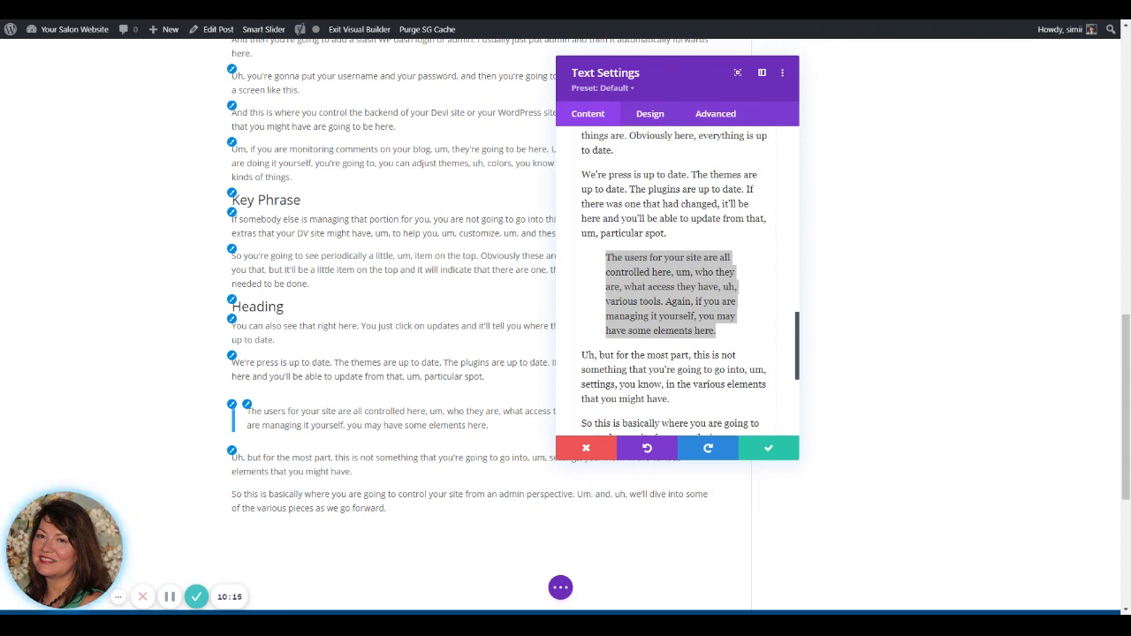
drag(691, 69, 157, 86)
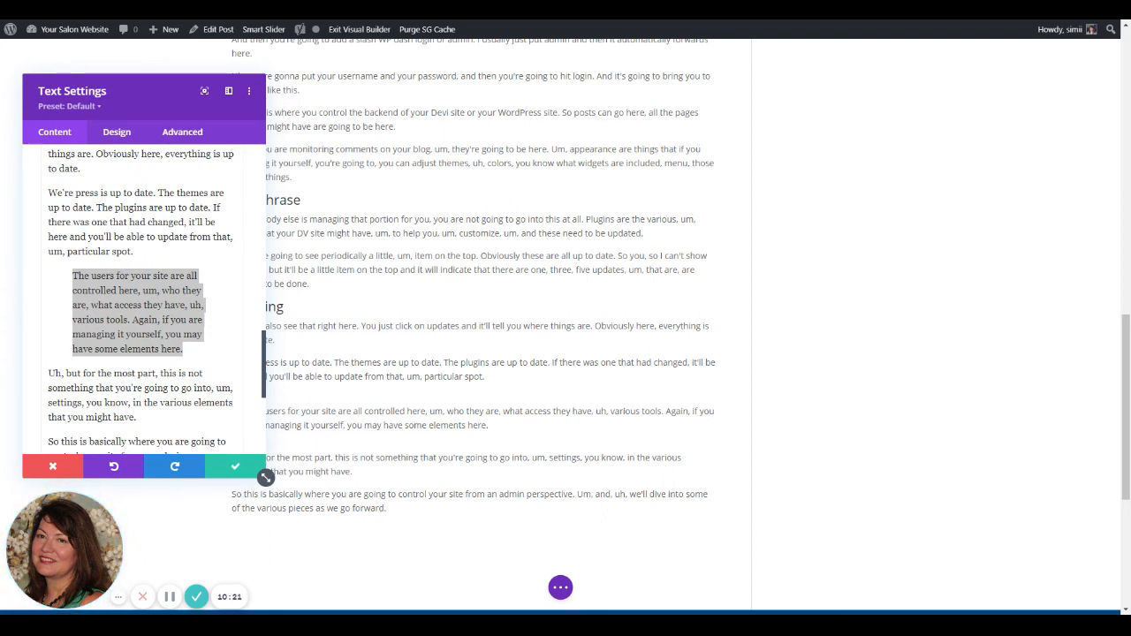
click(223, 470)
Step: Save and publish the "WordPress Starts Here" post and leave the visual builder
scroll(848, 426, up, 15)
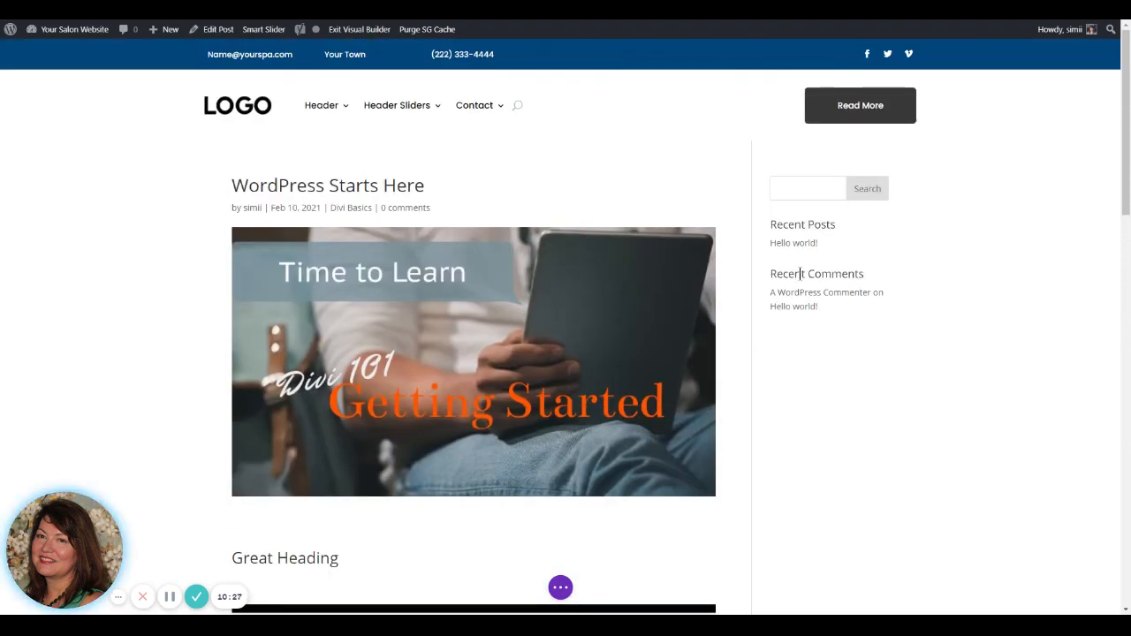
scroll(797, 292, down, 3)
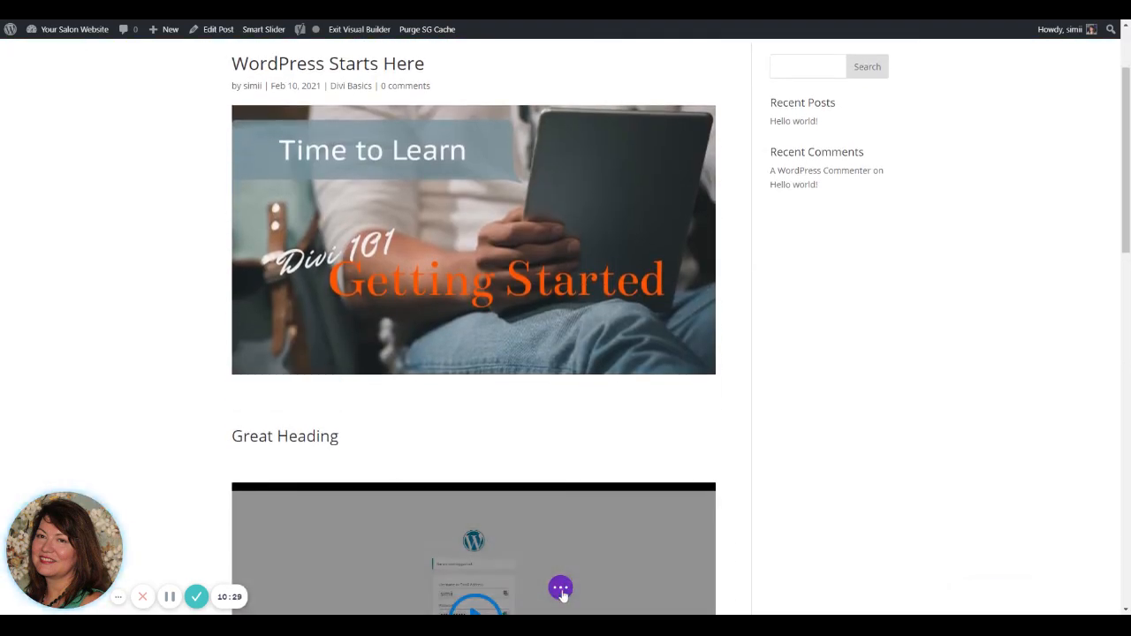
click(562, 587)
click(1030, 588)
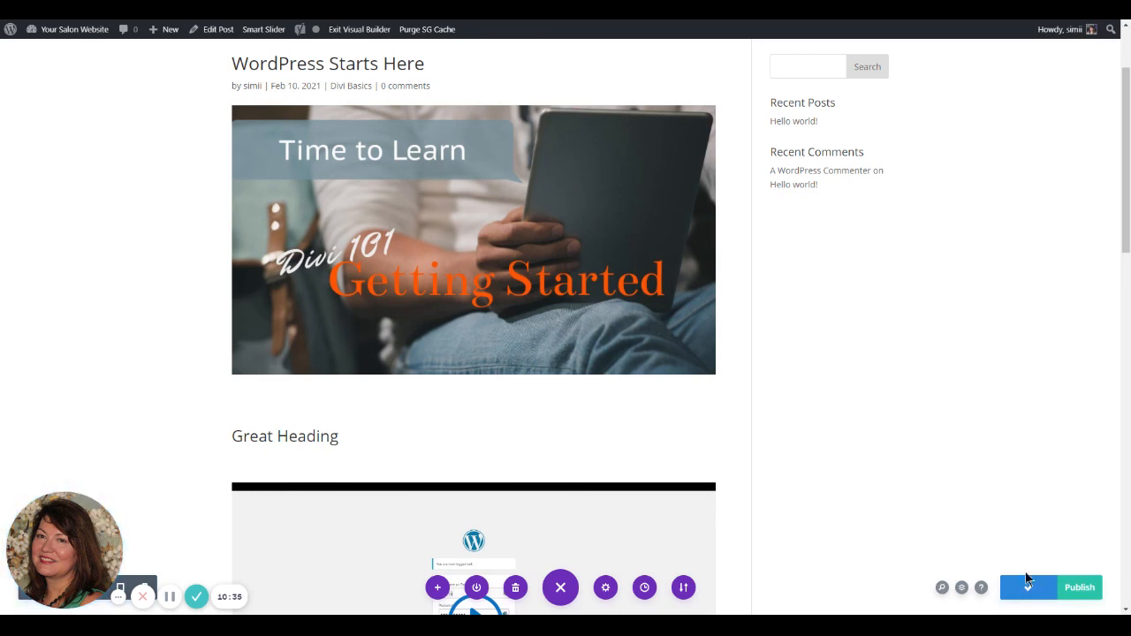
click(1082, 590)
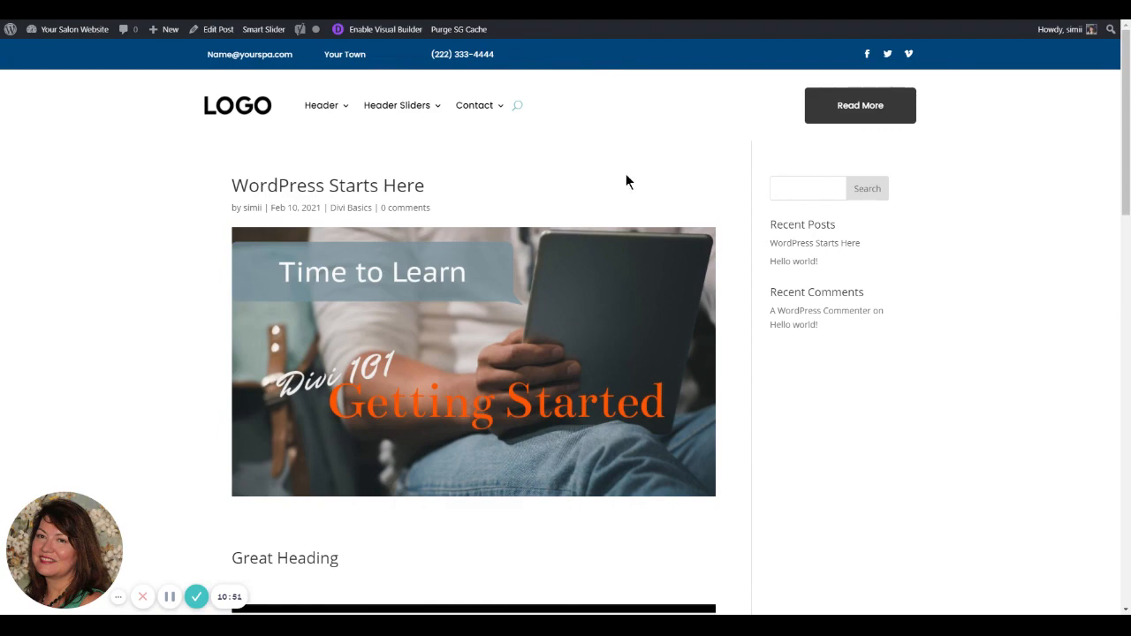
Step: Review the published post's heading, subheadings and blockquote, briefly playing and pausing the embedded video
scroll(571, 333, down, 5)
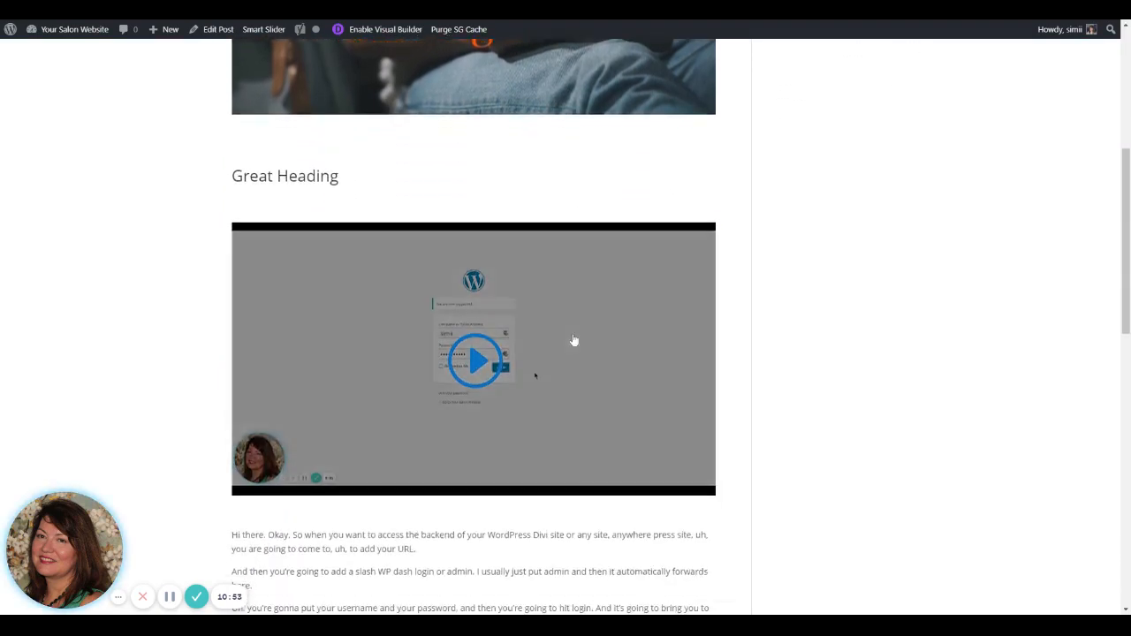
scroll(574, 340, down, 9)
scroll(584, 340, up, 4)
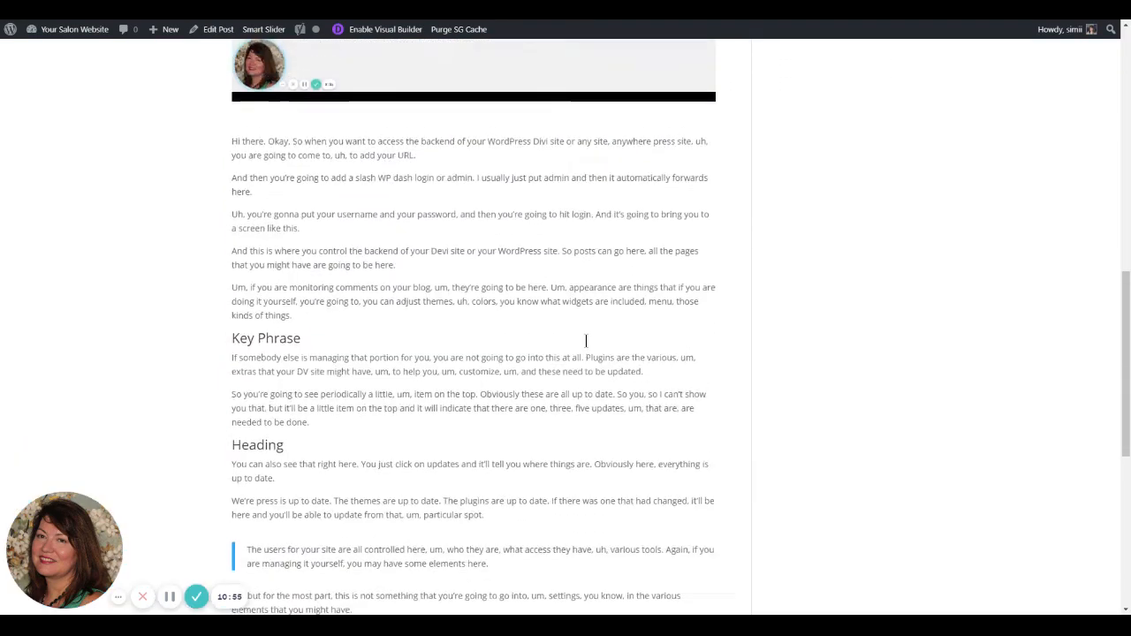
scroll(586, 340, up, 5)
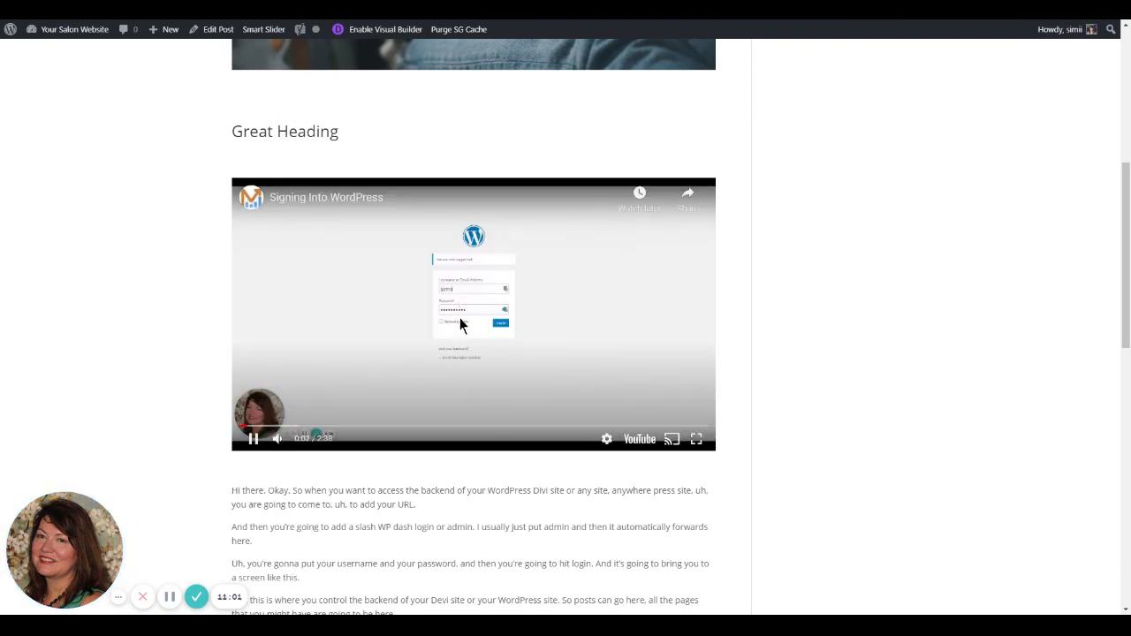
click(253, 439)
scroll(464, 513, down, 2)
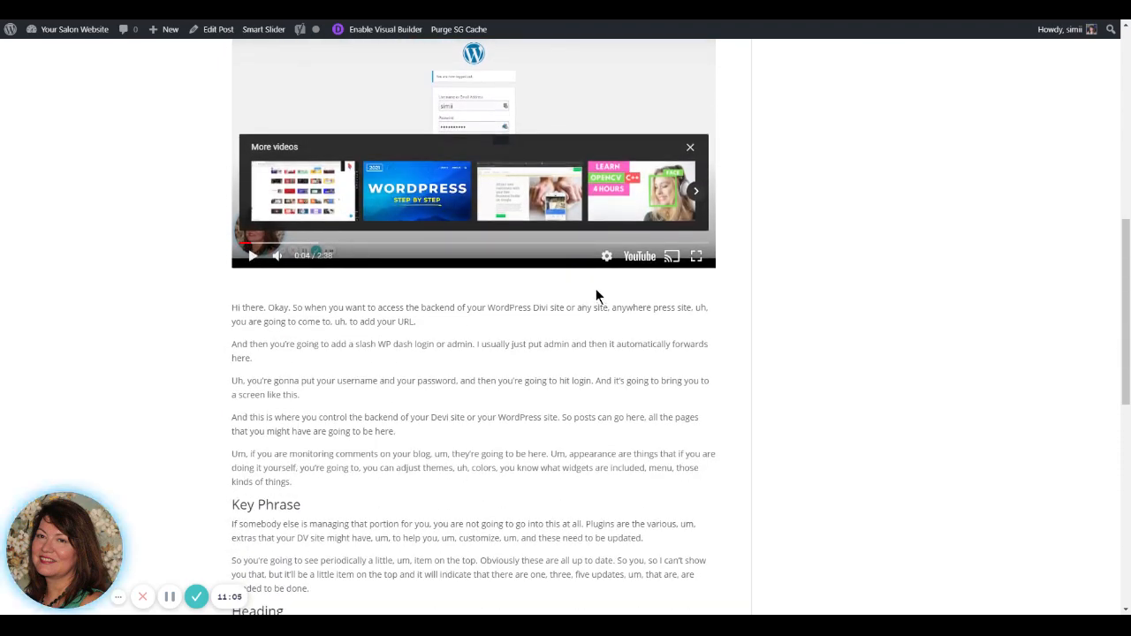
scroll(596, 295, down, 1)
scroll(596, 295, down, 3)
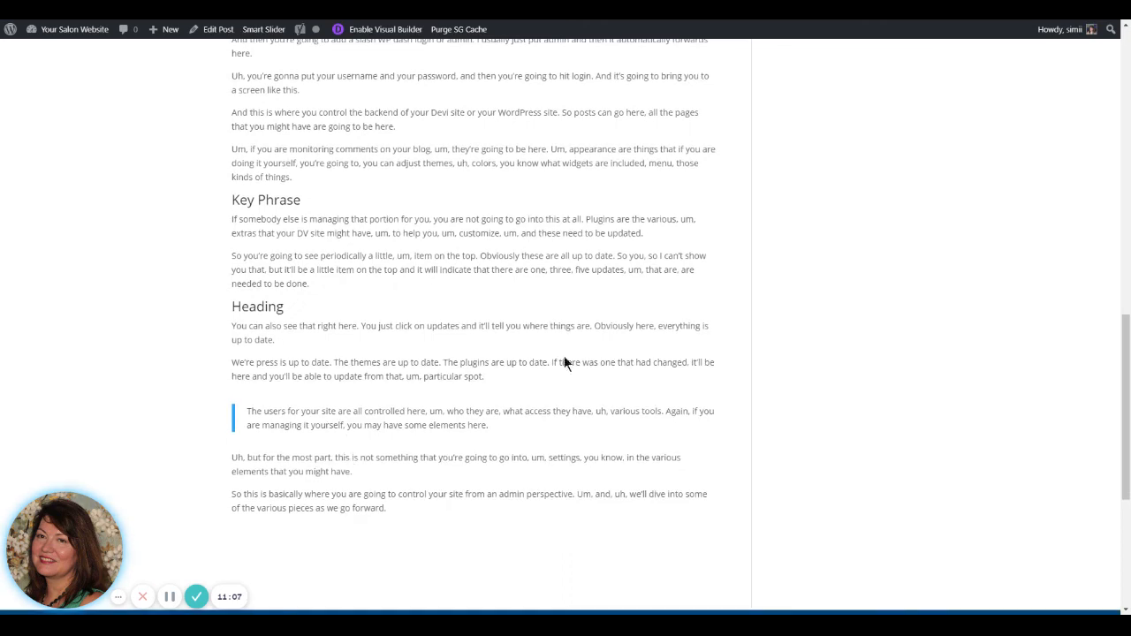
scroll(500, 436, up, 10)
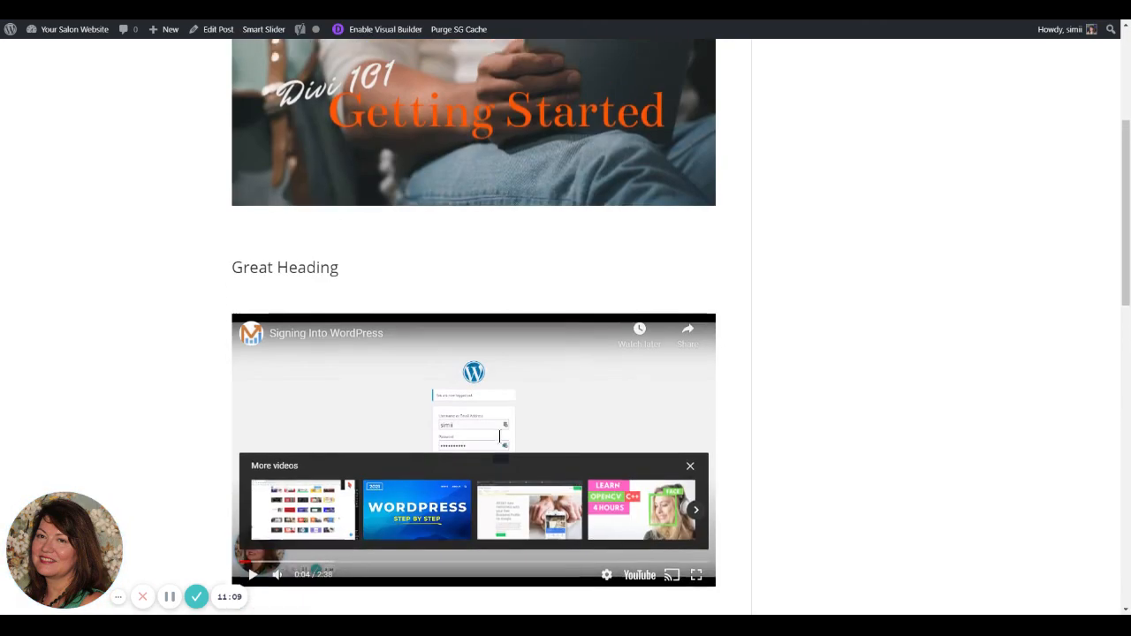
scroll(400, 400, up, 2)
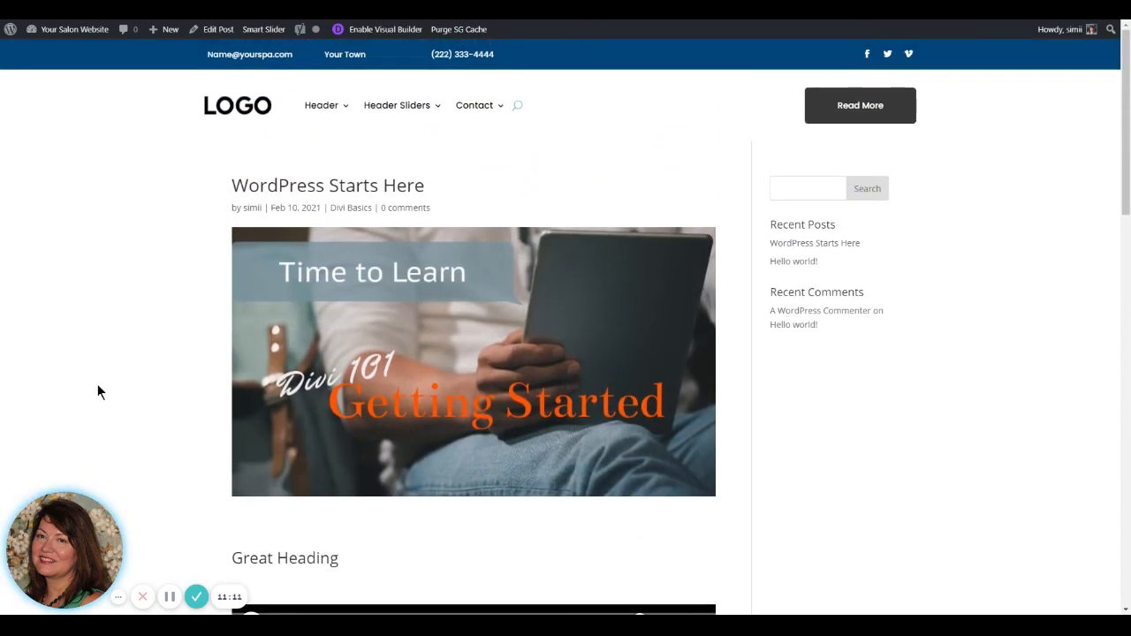